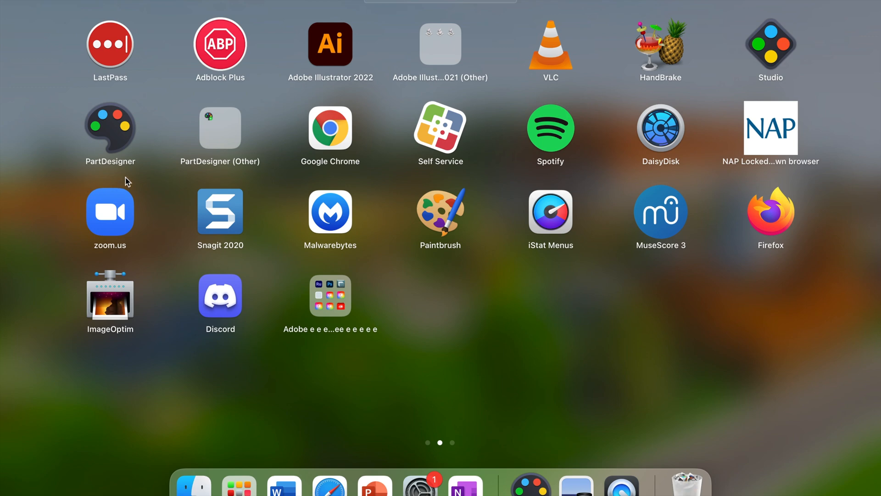
- Dismiss the file chooser, open the skin image notch.png from the desktop and capture a screenshot of its face area
click(419, 424)
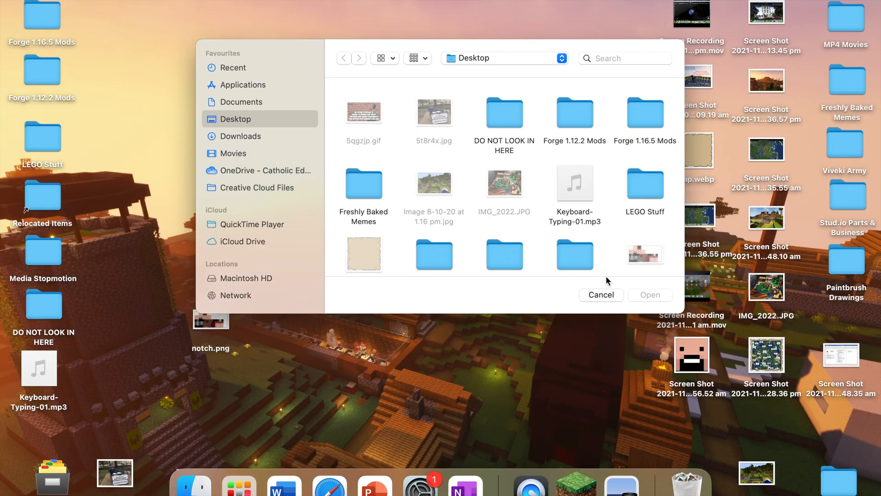
click(600, 294)
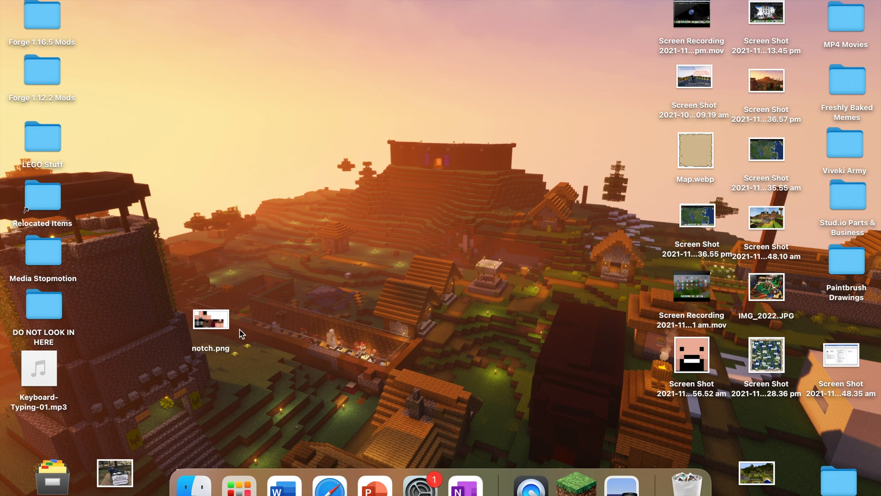
double_click(212, 321)
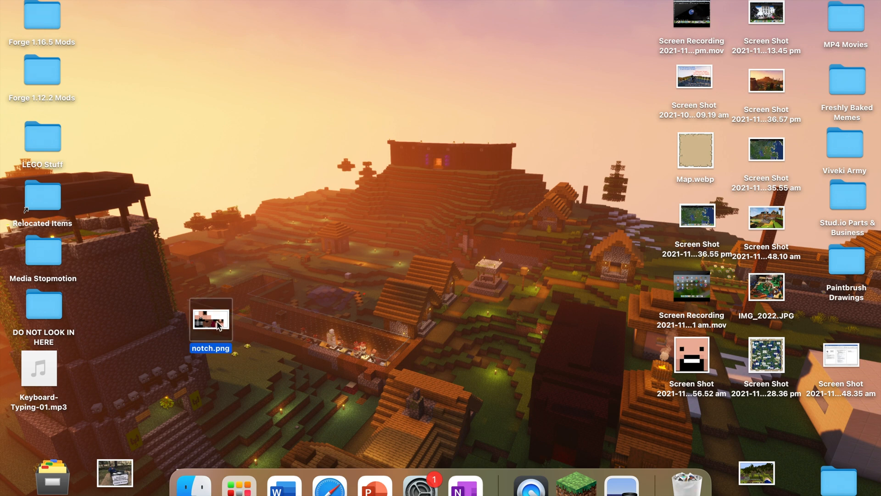
key(super+plus)
key(super+plus)
key(super+plus)
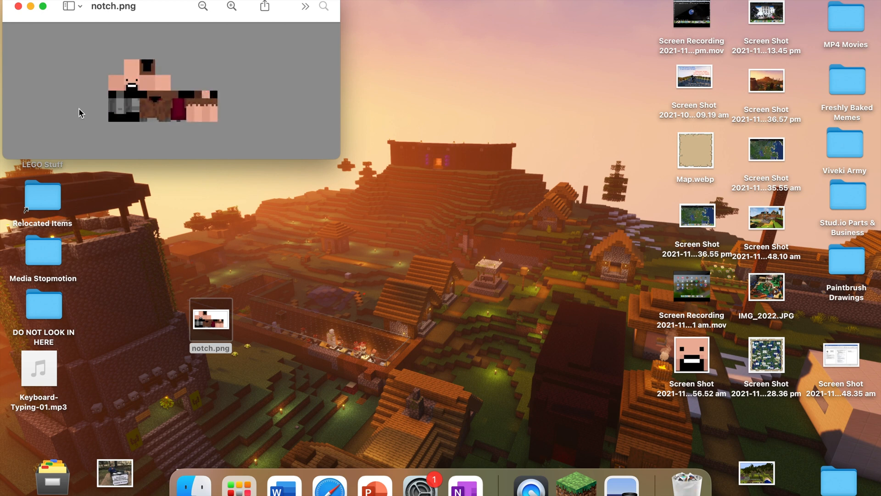
scroll(145, 99, up, 5)
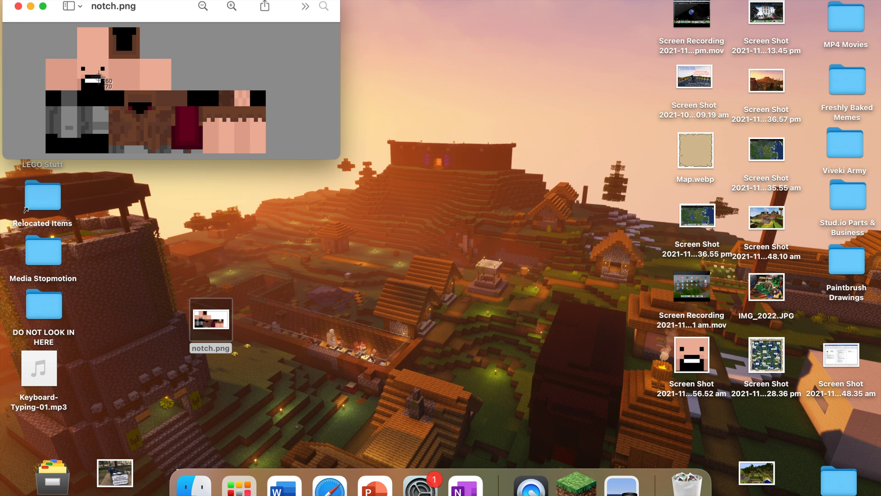
drag(77, 59, 118, 91)
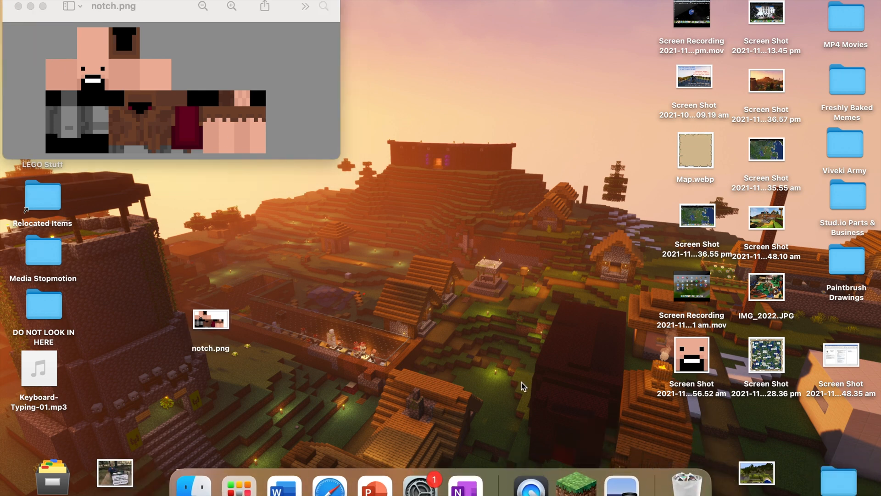
- Switch to PartDesigner and create a new brick
click(237, 482)
click(599, 365)
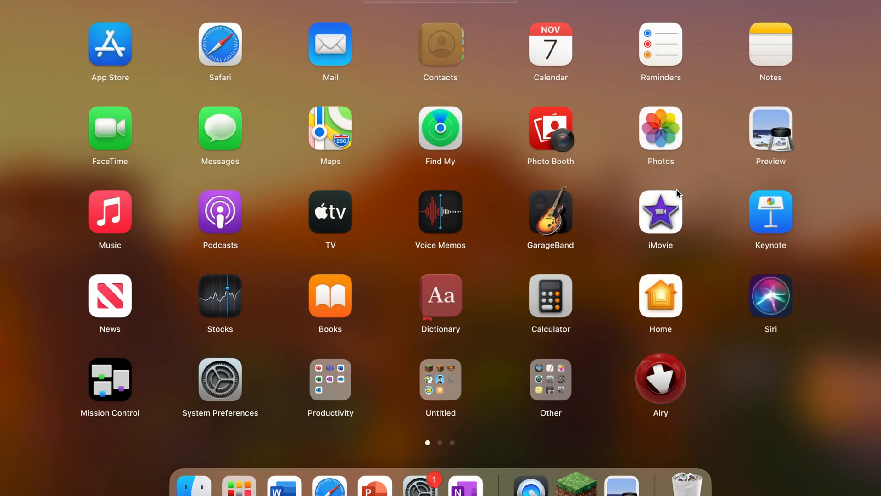
scroll(676, 192, right, 3)
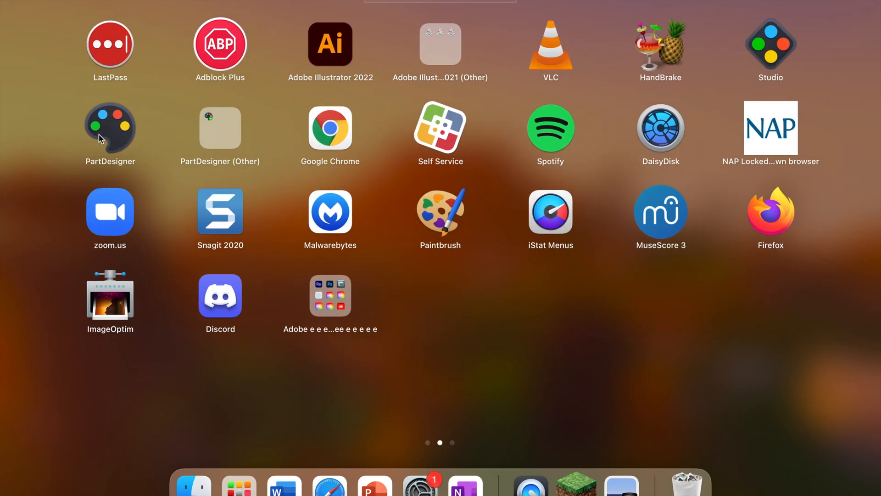
click(98, 134)
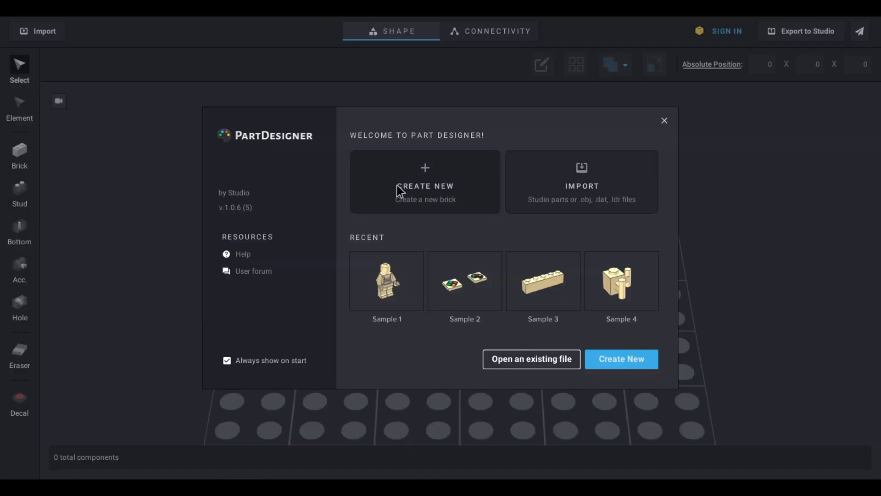
click(409, 186)
click(600, 260)
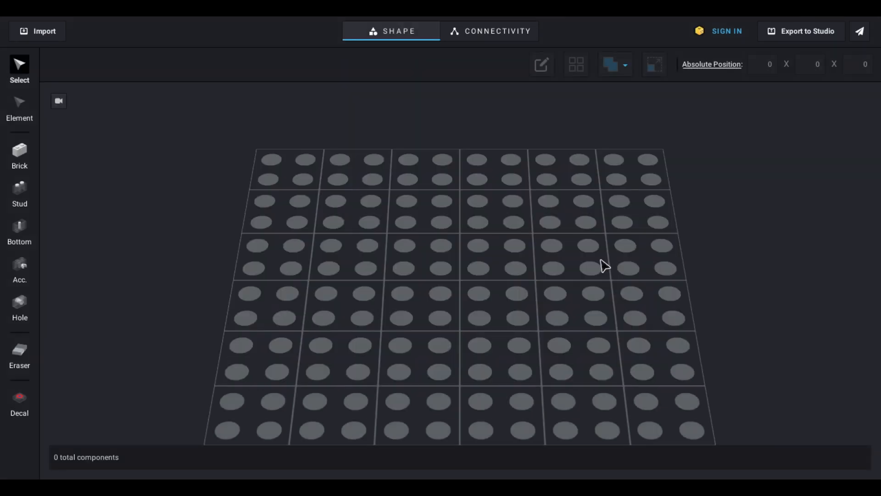
- Import the Studio part "Minifigure, Head Cube, Plain" by searching for "head" and insert it on the grid
click(36, 32)
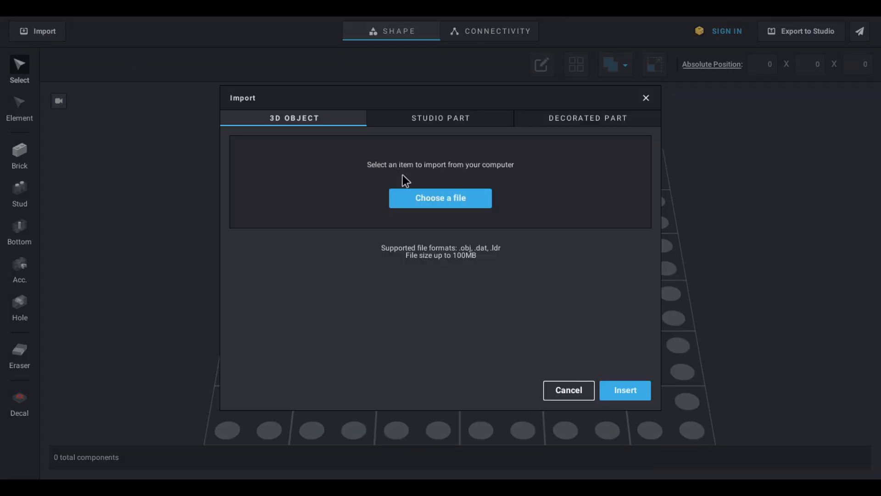
click(420, 117)
click(418, 146)
text(head)
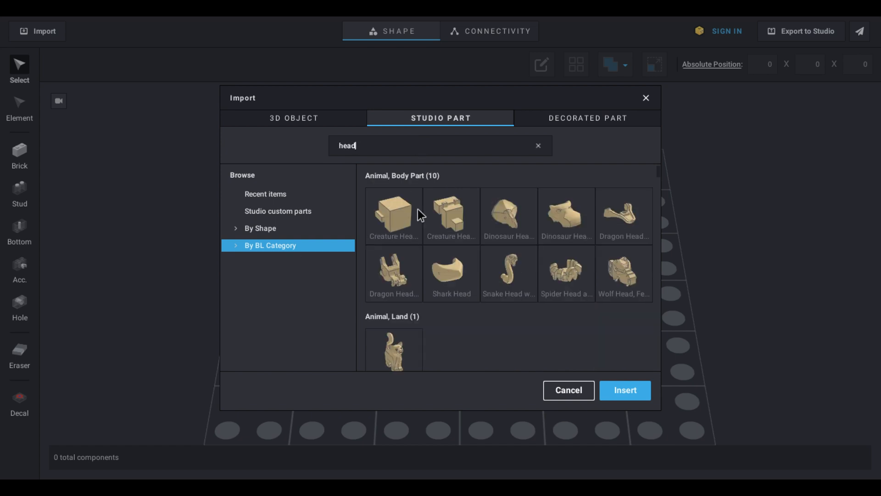
scroll(425, 257, down, 5)
scroll(425, 257, down, 10)
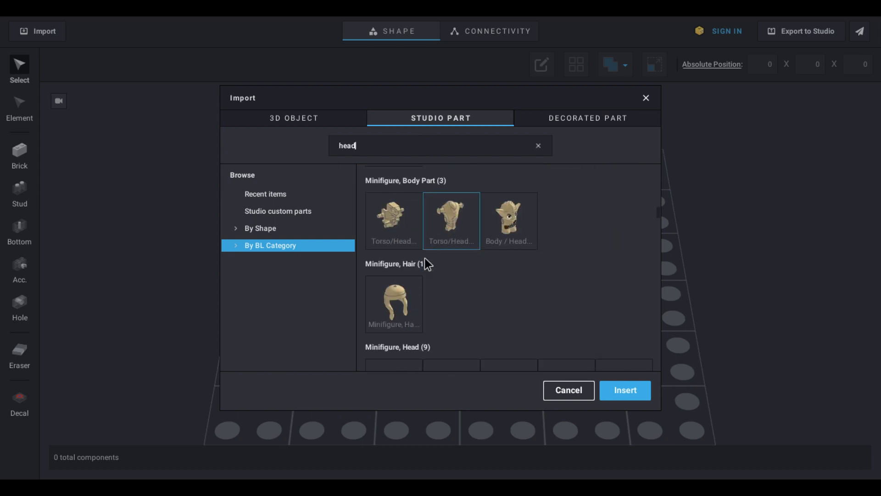
scroll(425, 258, down, 4)
click(400, 272)
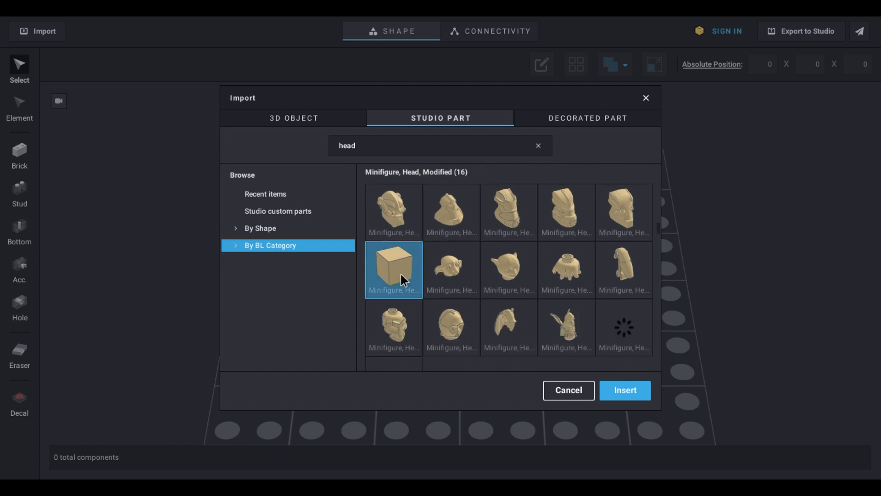
click(620, 389)
click(472, 279)
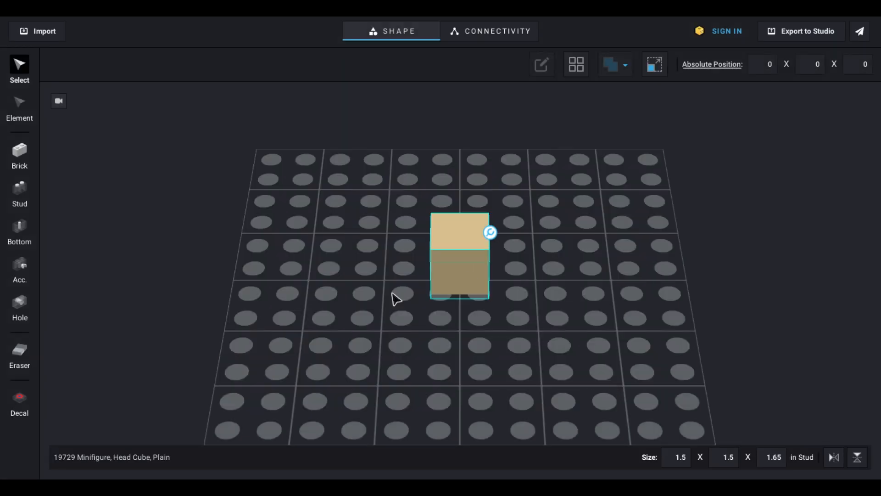
- Add the face screenshot from the desktop as a decal on the head cube and rotate it onto the front side
click(18, 403)
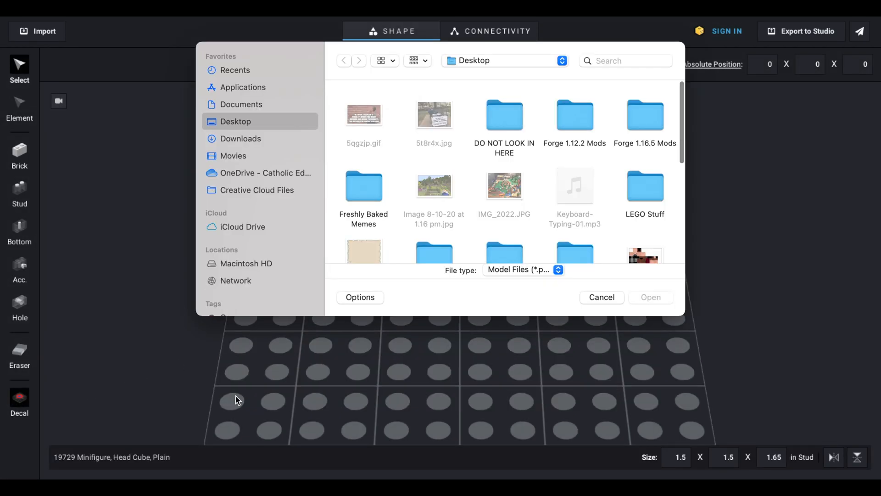
scroll(382, 220, down, 5)
double_click(498, 145)
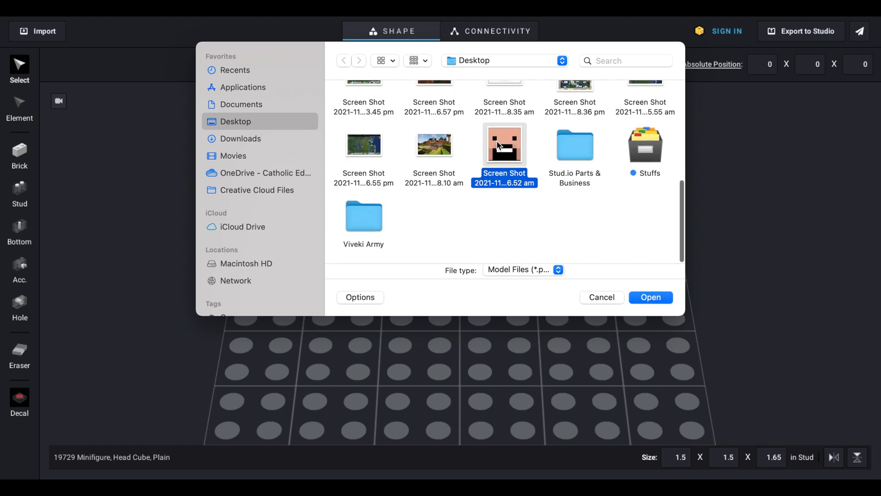
click(464, 245)
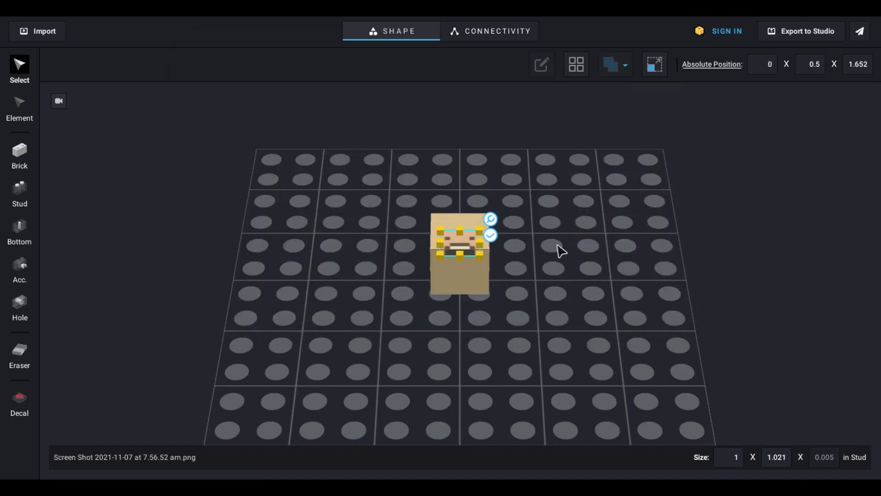
click(493, 210)
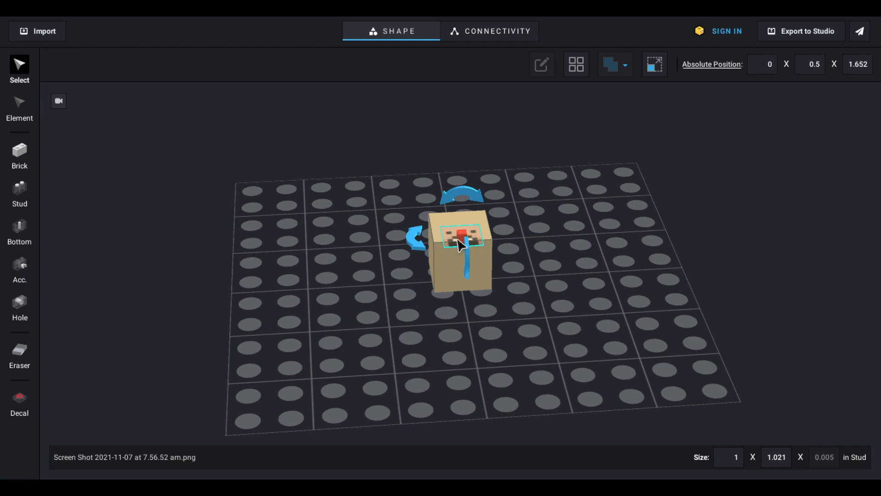
drag(473, 256, 464, 329)
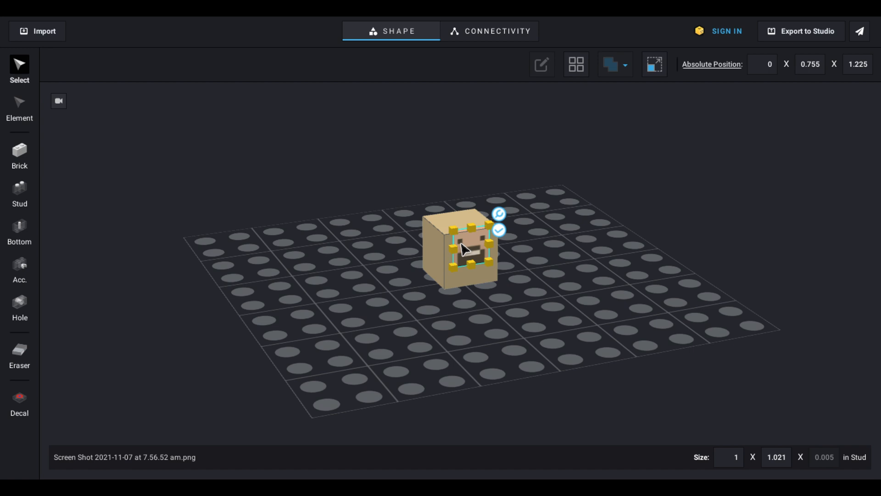
- Resize the face decal to about 1.5 x 1.46 studs so it covers the cube's front side, and apply it
drag(466, 249, 444, 236)
mouse_move(489, 276)
mouse_down()
mouse_move(498, 275)
mouse_move(481, 272)
mouse_up()
drag(471, 238, 471, 233)
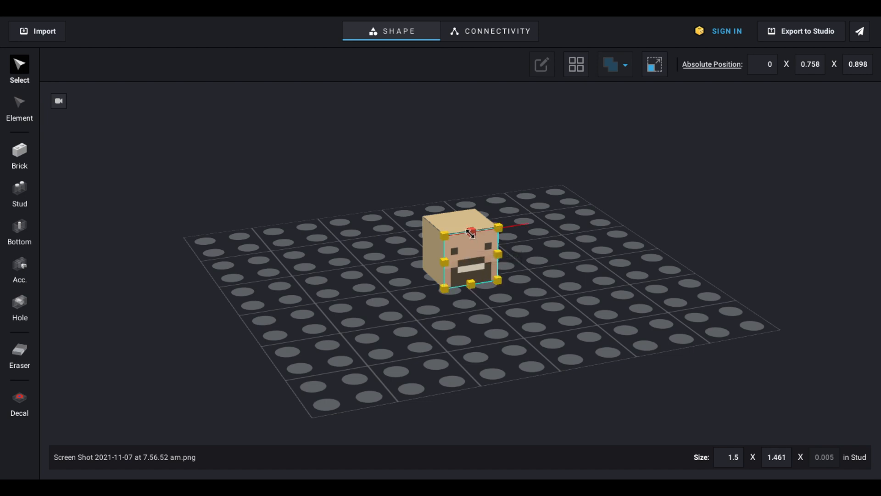
click(478, 256)
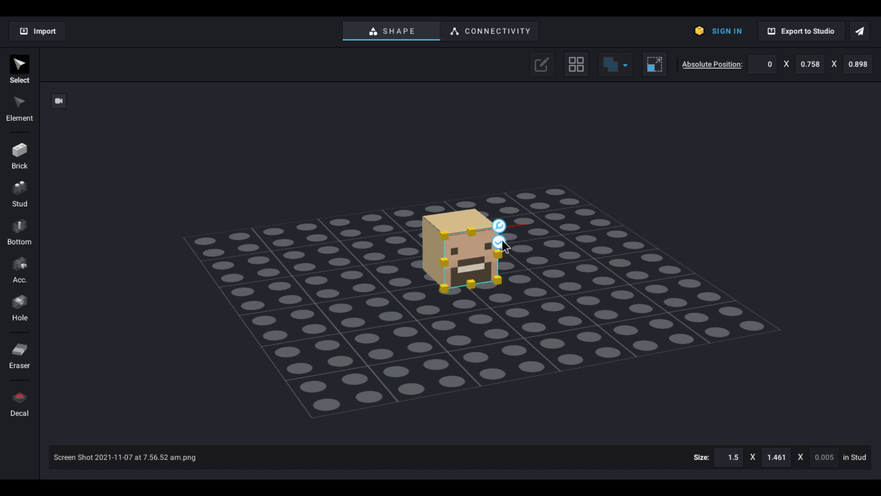
click(499, 243)
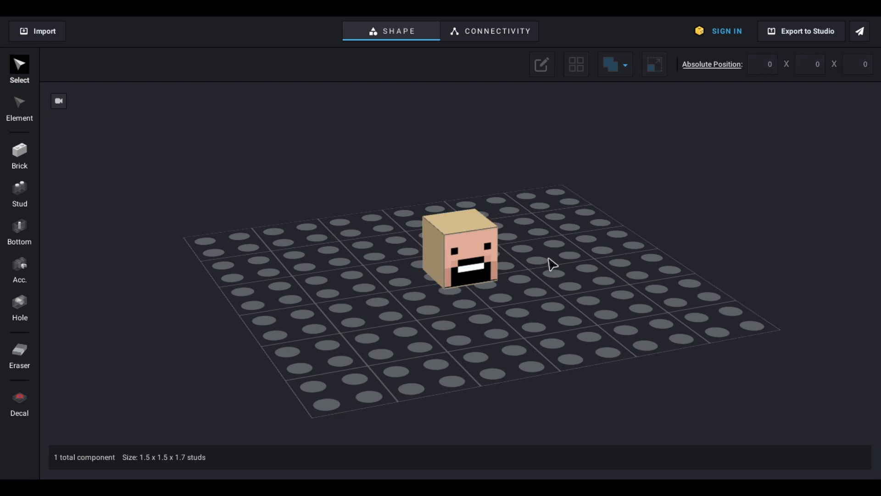
- Switch to notch.png and capture a screenshot of the plain head side next to the face
mouse_move(548, 257)
right_down()
mouse_move(515, 247)
mouse_move(544, 257)
right_up()
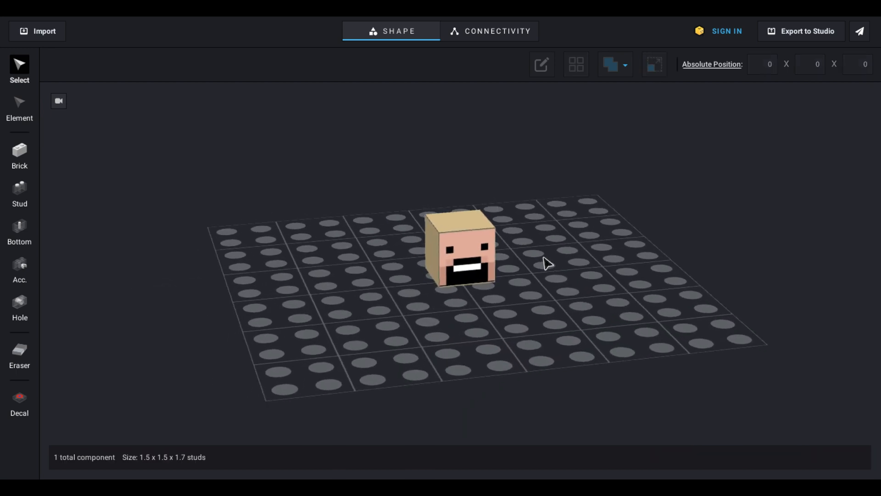
mouse_move(527, 291)
right_down()
mouse_move(633, 285)
mouse_move(513, 279)
mouse_move(522, 286)
right_up()
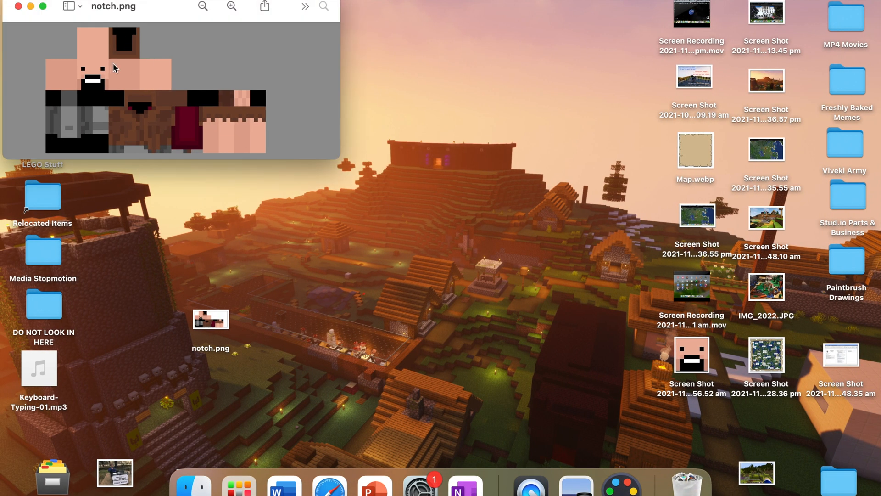
drag(108, 57, 141, 91)
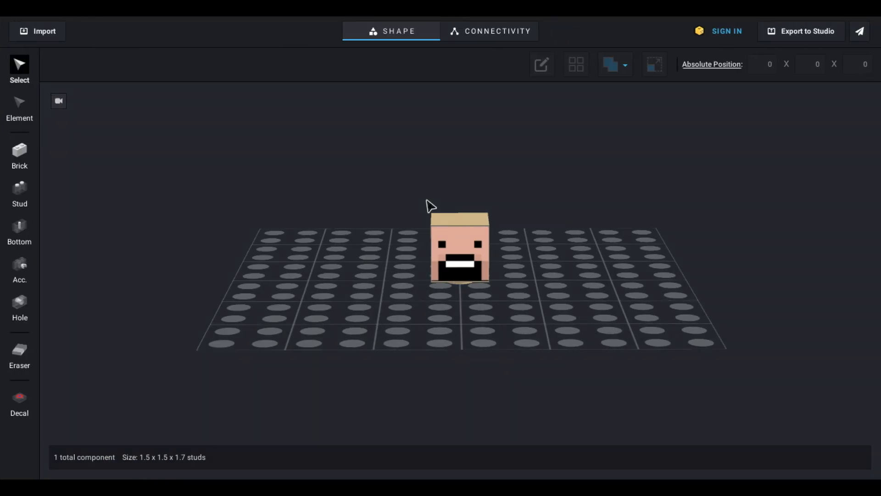
- Select the head cube and examine its decals from all sides, including the underside
click(482, 261)
click(480, 257)
right_drag(600, 248, 628, 267)
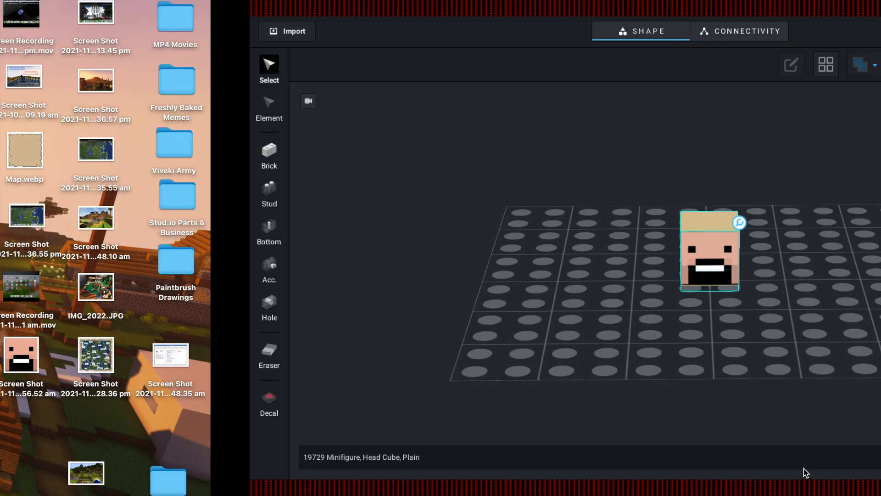
click(501, 227)
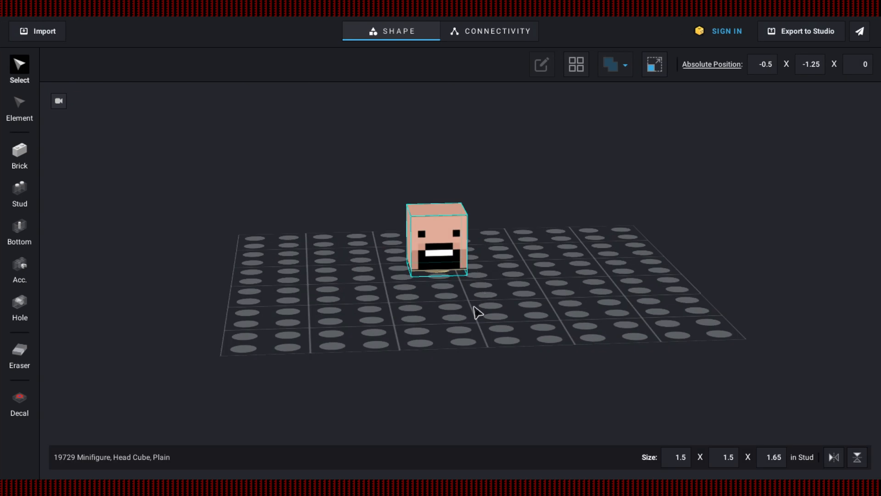
right_drag(423, 298, 394, 255)
mouse_move(513, 280)
right_down()
mouse_move(474, 287)
mouse_move(441, 267)
mouse_move(407, 269)
mouse_move(406, 281)
mouse_move(429, 295)
mouse_move(478, 299)
mouse_move(505, 277)
right_up()
right_drag(435, 200, 456, 216)
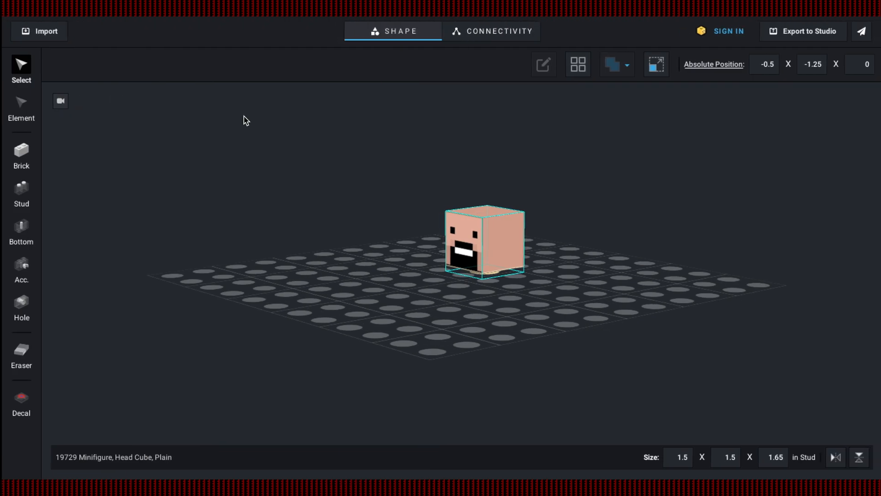
right_drag(391, 411, 418, 351)
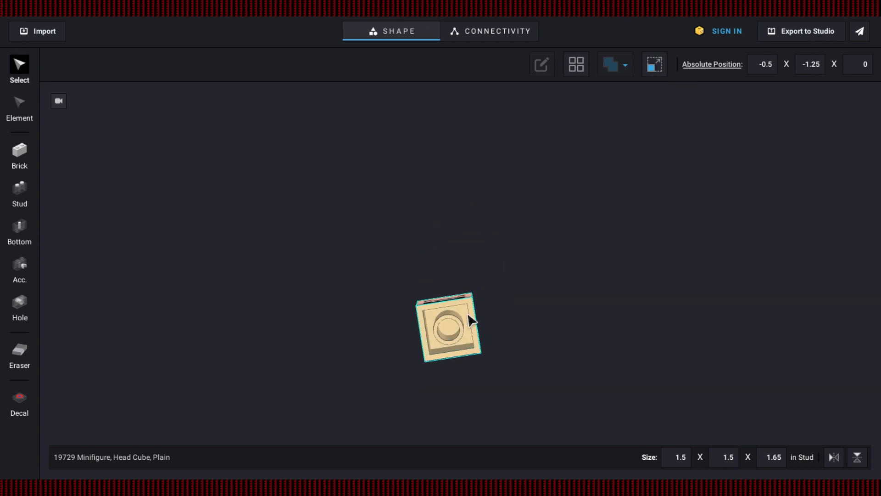
right_drag(589, 226, 599, 294)
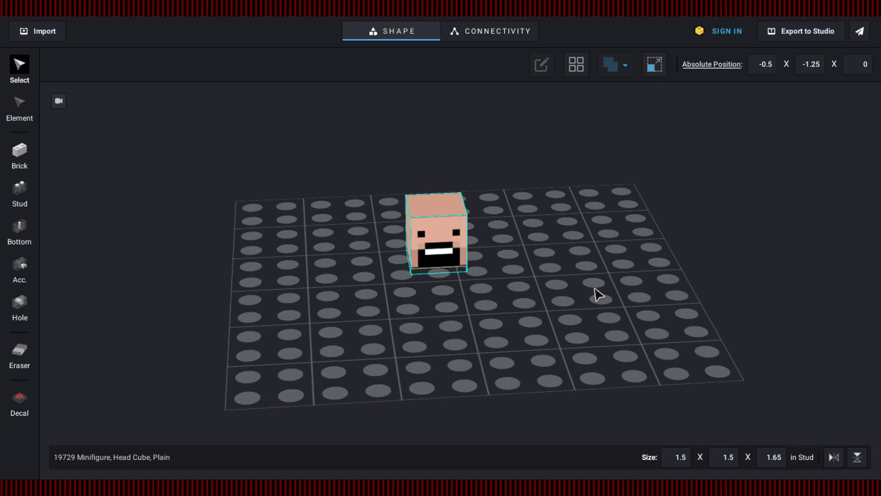
click(794, 26)
key(BackSpace)
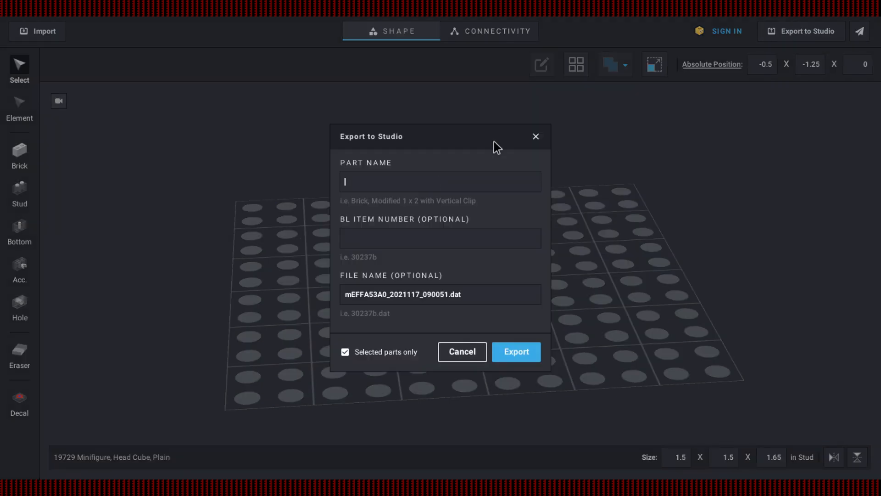
click(535, 136)
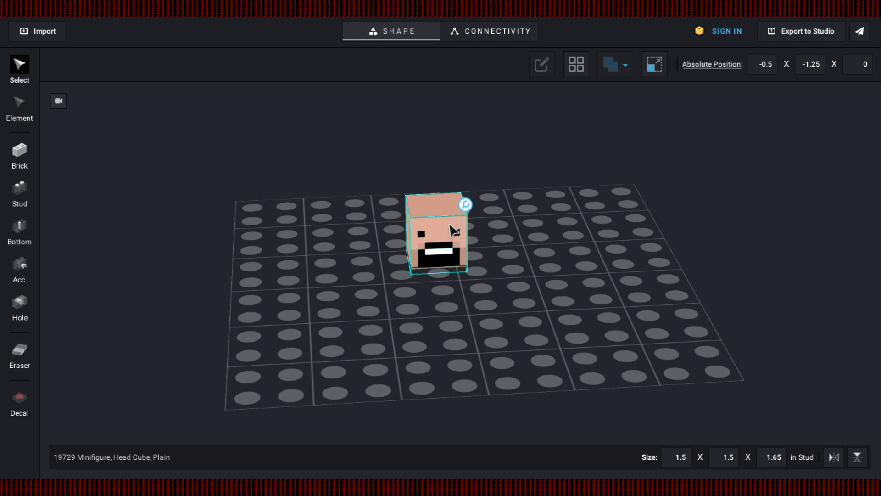
- Export the selected head cube to Studio with the part name "notchhead"
click(820, 28)
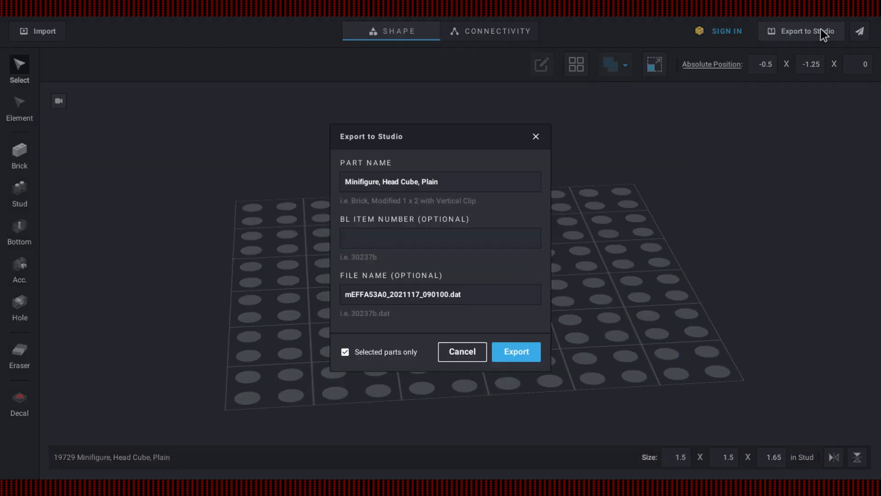
key(BackSpace)
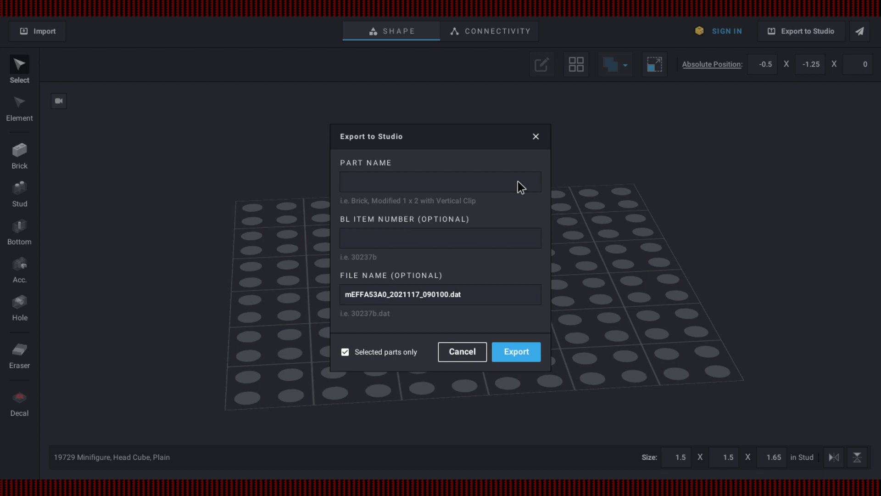
text(notchhead)
click(514, 349)
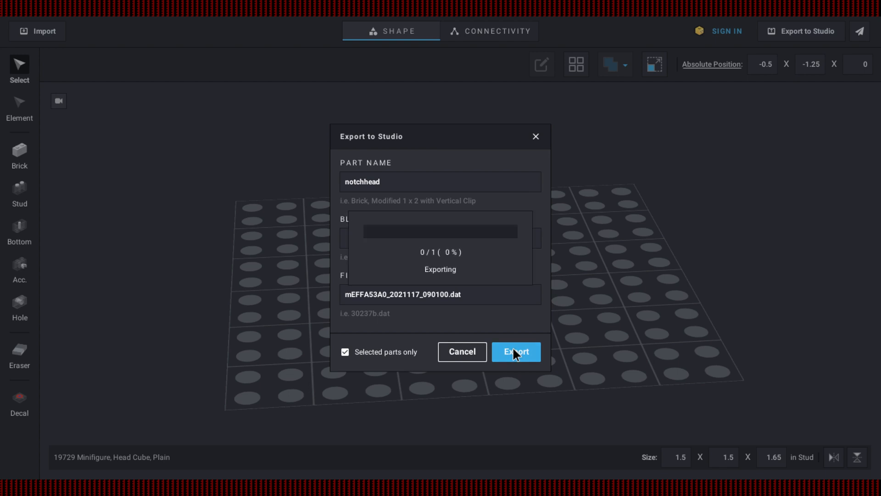
click(529, 294)
click(591, 294)
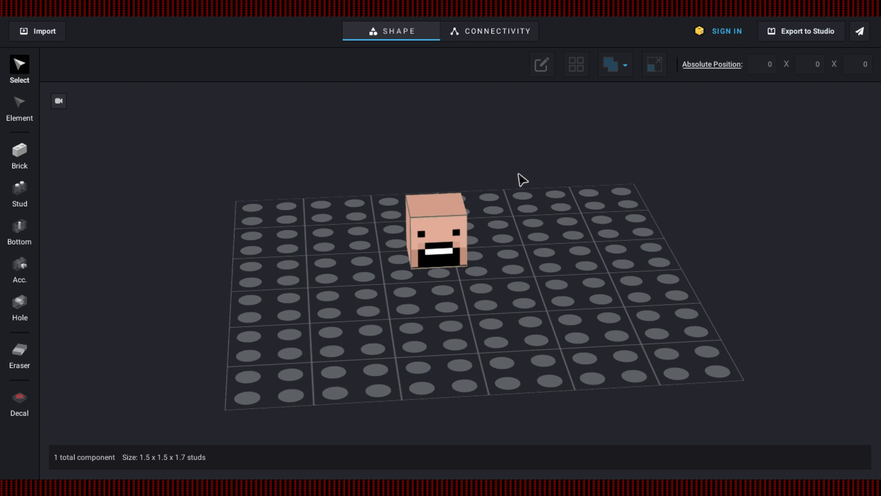
- Start importing a Studio part and search the part library for "torso"
click(43, 30)
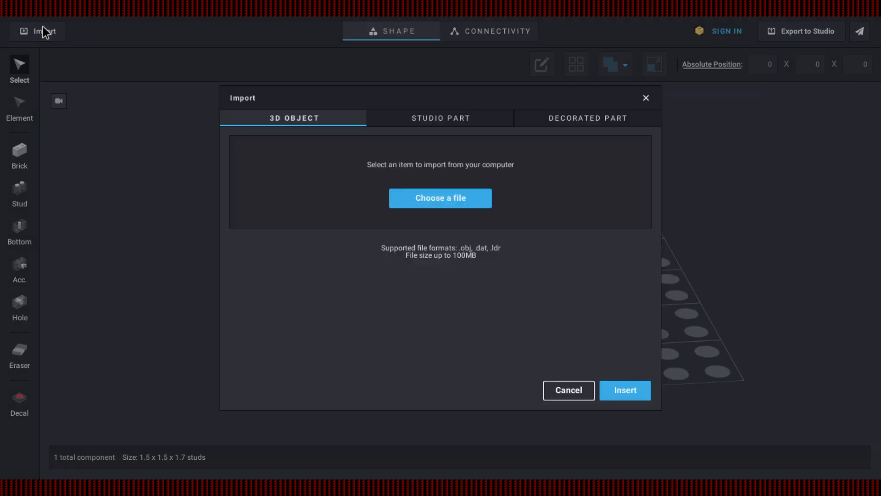
click(449, 123)
click(425, 146)
text(hea)
key(BackSpace)
key(BackSpace)
key(BackSpace)
text(t)
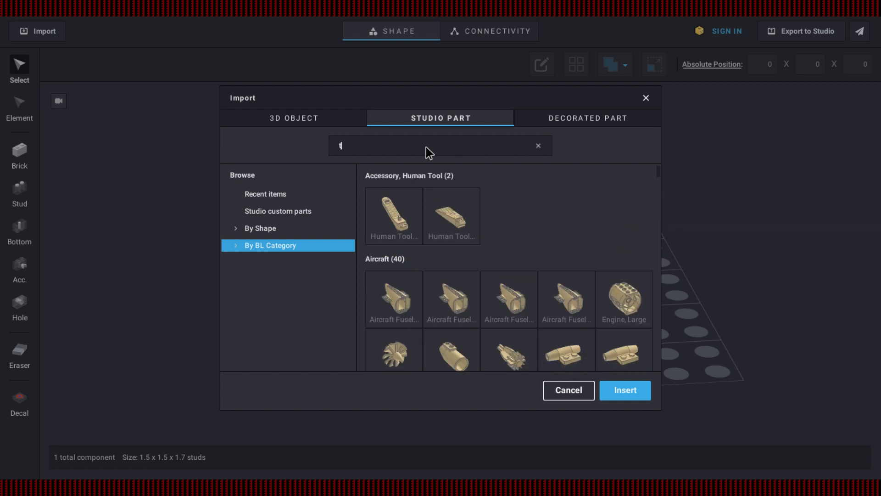
text(orso)
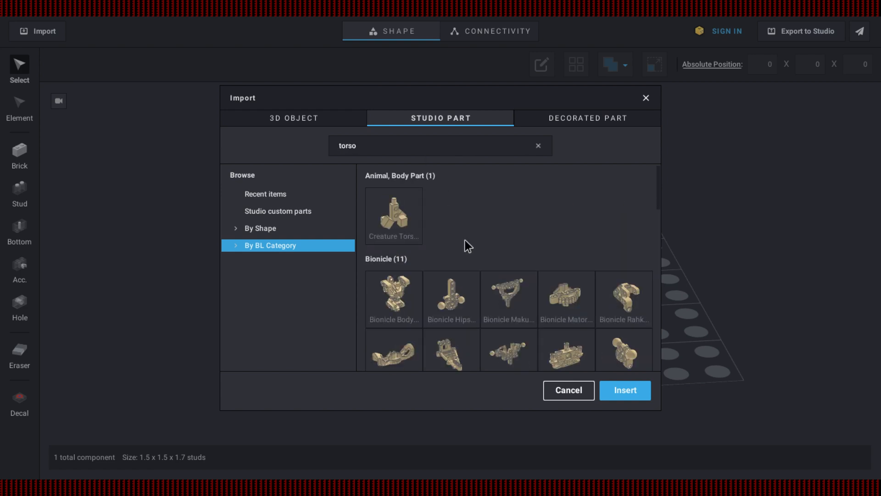
- Insert the Torso Plain minifigure part and move it clear of the head cube to position 3 x 2 x 0
scroll(464, 239, down, 3)
scroll(464, 239, down, 10)
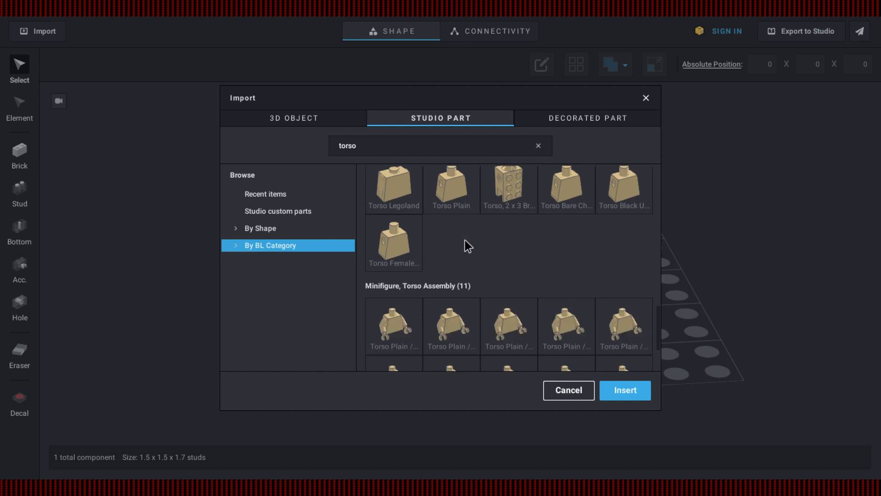
click(450, 209)
click(625, 390)
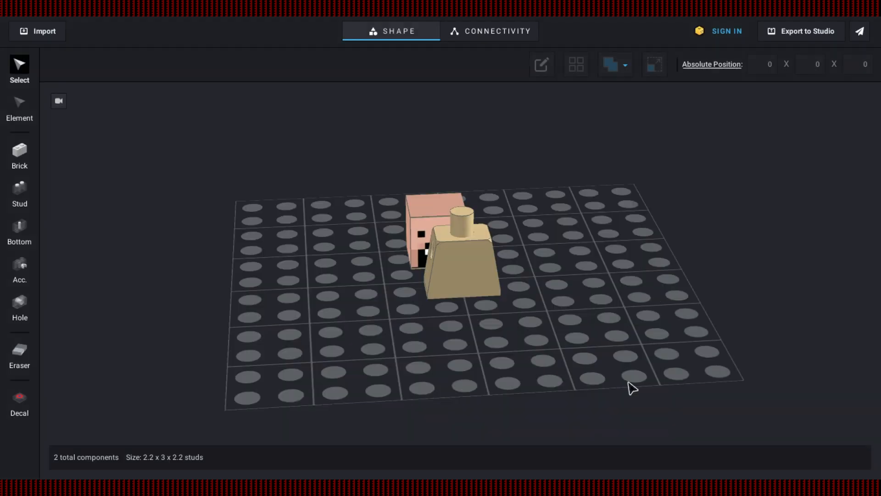
drag(480, 274, 603, 293)
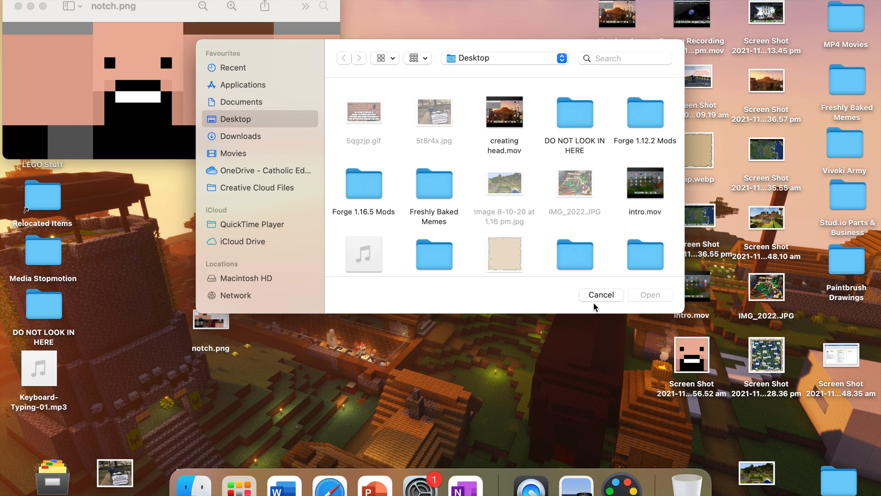
- Switch to notch.png, dismiss the file picker, and capture a screenshot of the brown torso front in the skin
click(582, 294)
scroll(193, 112, down, 2)
scroll(193, 112, down, 5)
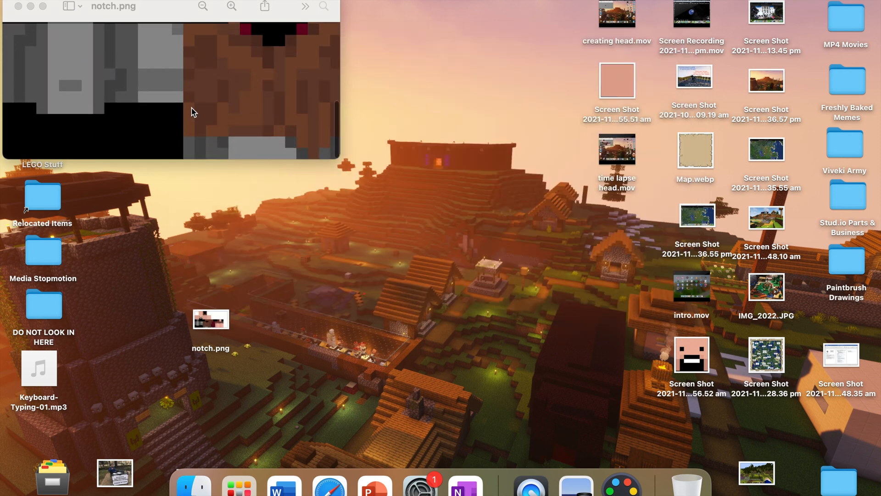
click(144, 0)
click(144, 0)
scroll(277, 51, right, 2)
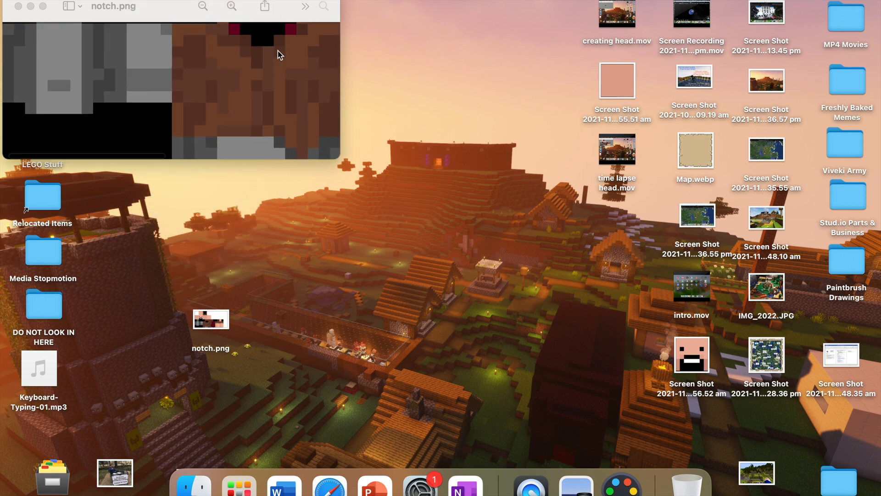
drag(182, 14, 346, 171)
scroll(422, 257, down, 5)
scroll(422, 259, down, 1)
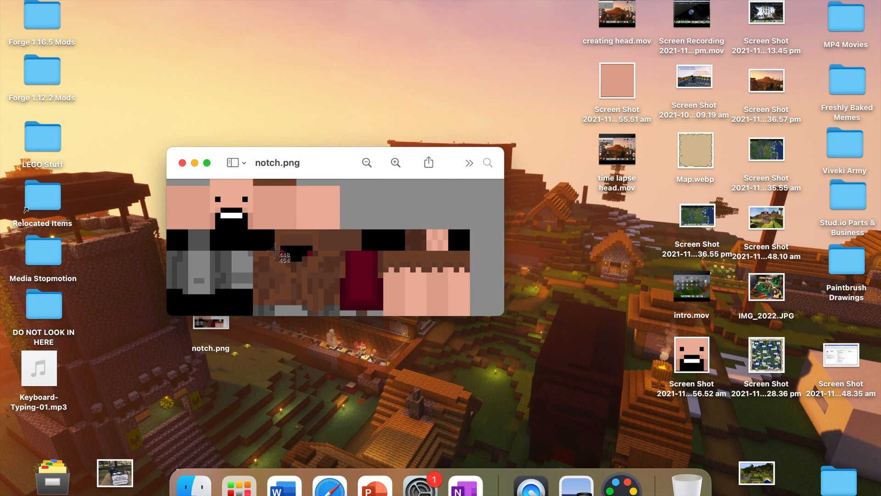
drag(274, 249, 319, 316)
drag(836, 491, 848, 492)
- Return to PartDesigner and add the torso screenshot from the desktop as a decal on the first torso face
key(ctrl+Right)
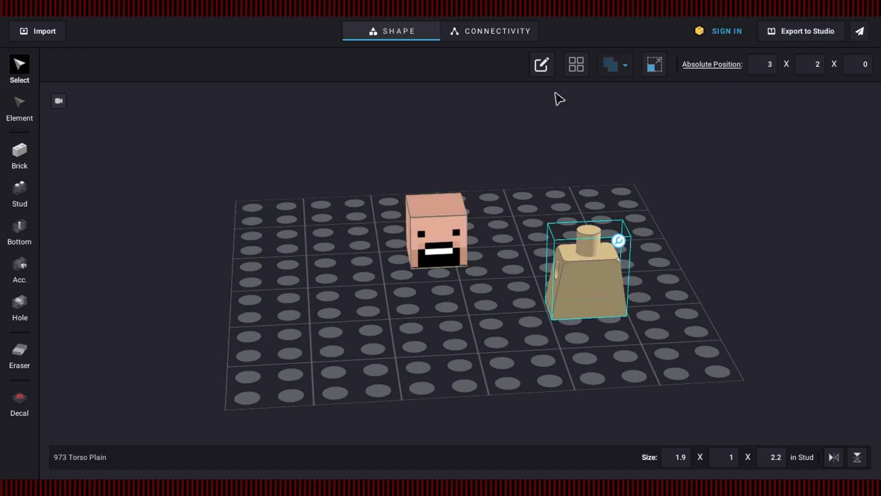
click(542, 64)
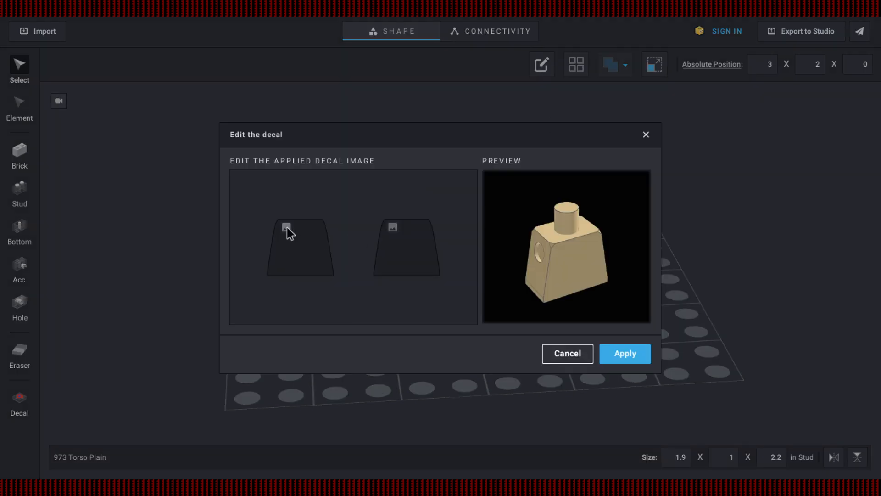
click(286, 227)
scroll(466, 151, down, 5)
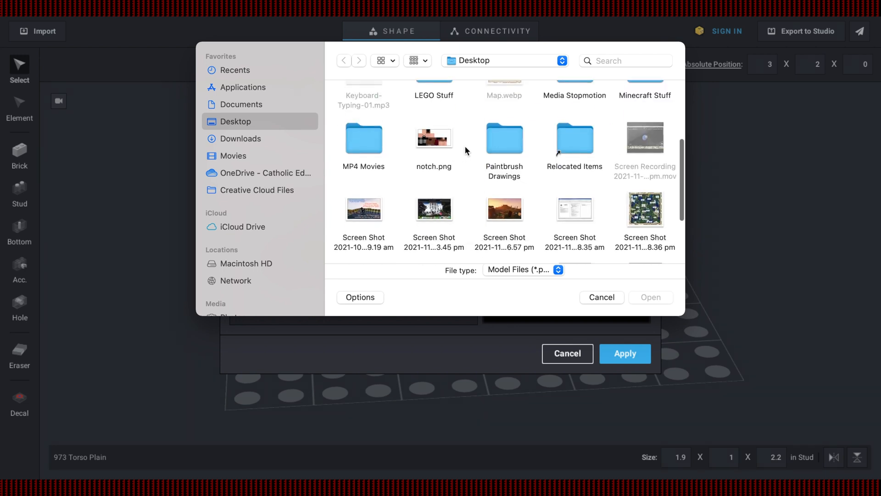
double_click(362, 219)
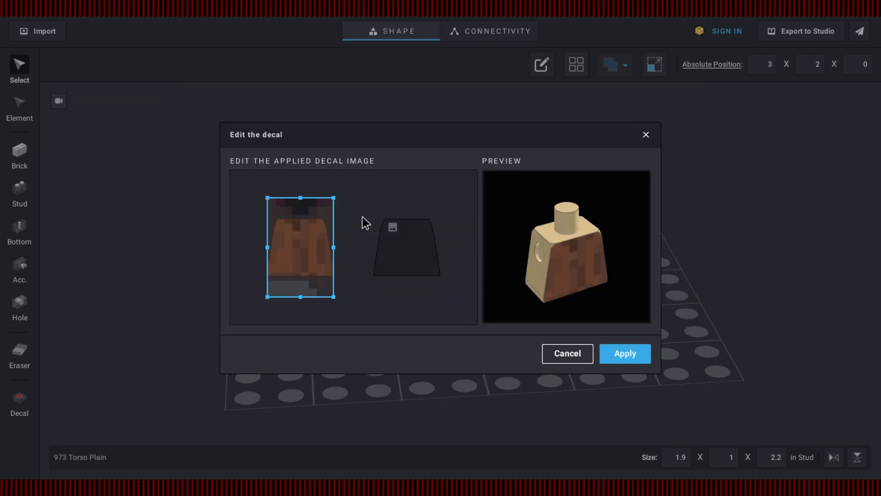
- Move and shorten the decal so the black collar meets the torso's upper edge and the shirt covers the face, and apply it
drag(296, 233, 295, 266)
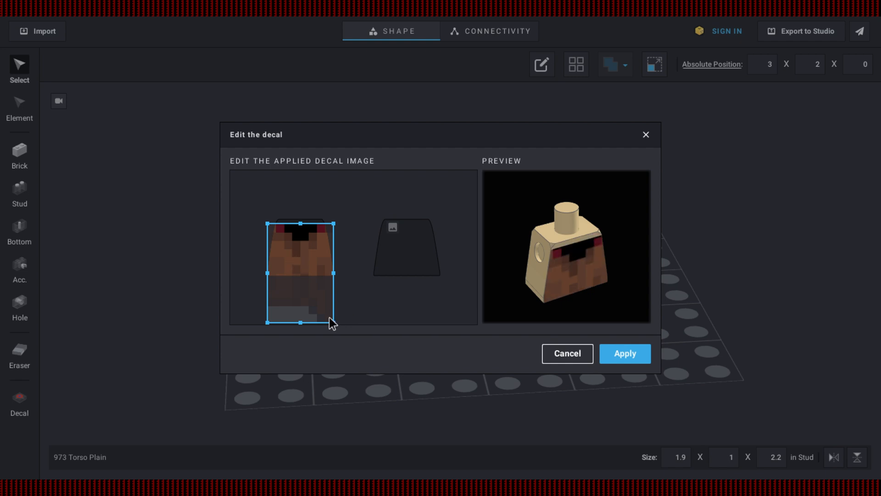
drag(332, 321, 330, 291)
drag(309, 257, 309, 252)
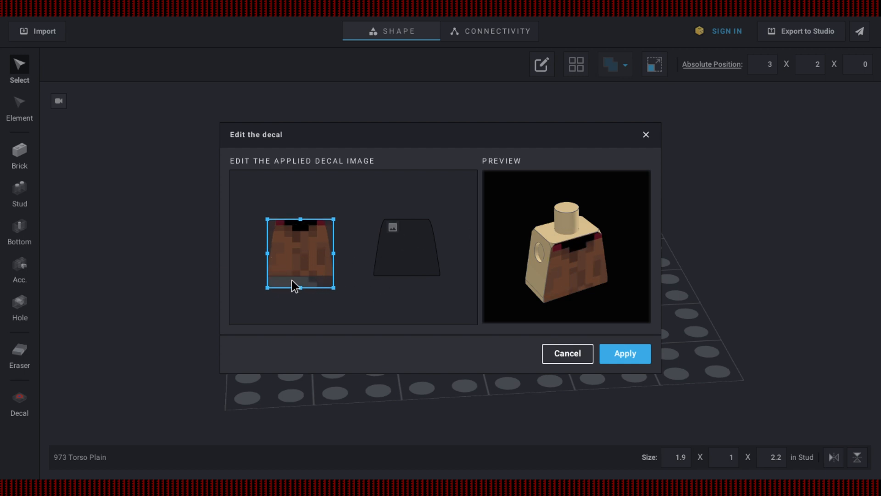
click(625, 354)
click(603, 299)
click(505, 317)
- Check the decorated torso from front and back, and export only the torso to Studio under a part name starting with "notch"
right_drag(504, 312, 582, 306)
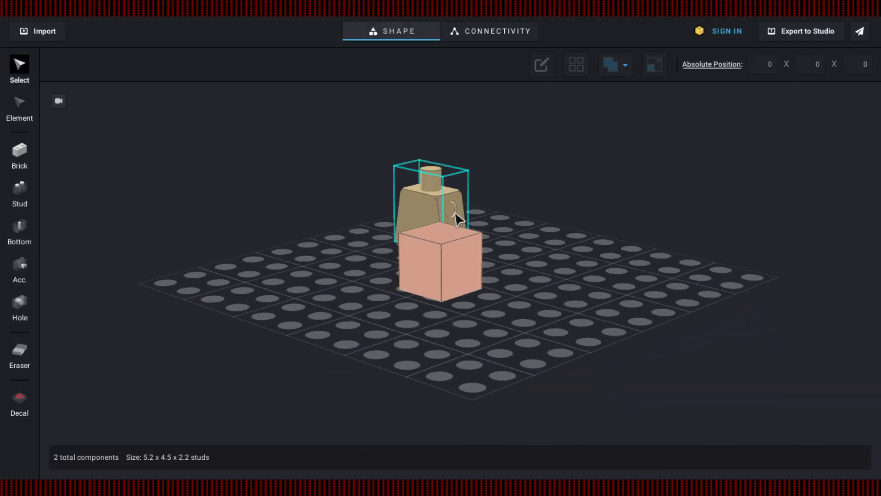
right_drag(565, 216, 471, 218)
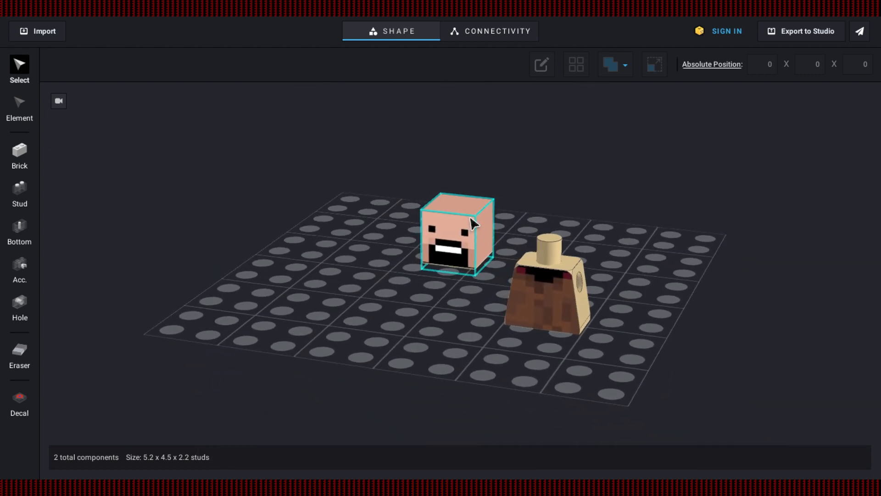
click(559, 274)
click(806, 28)
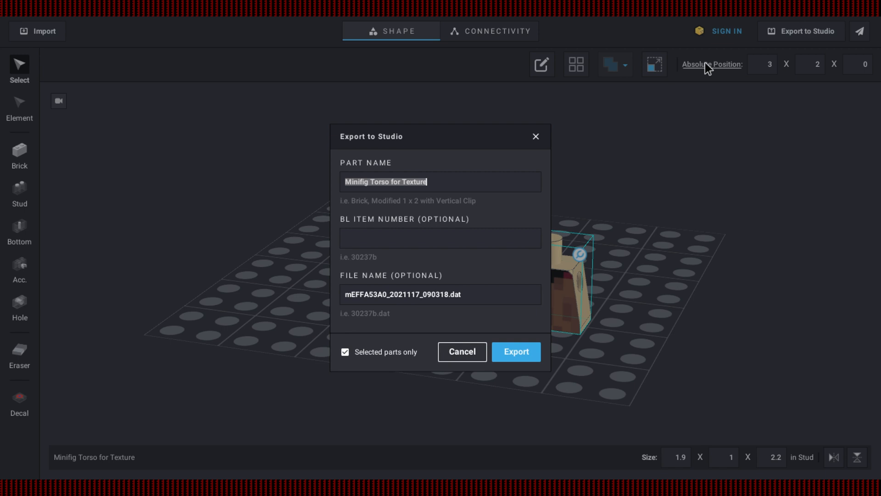
key(BackSpace)
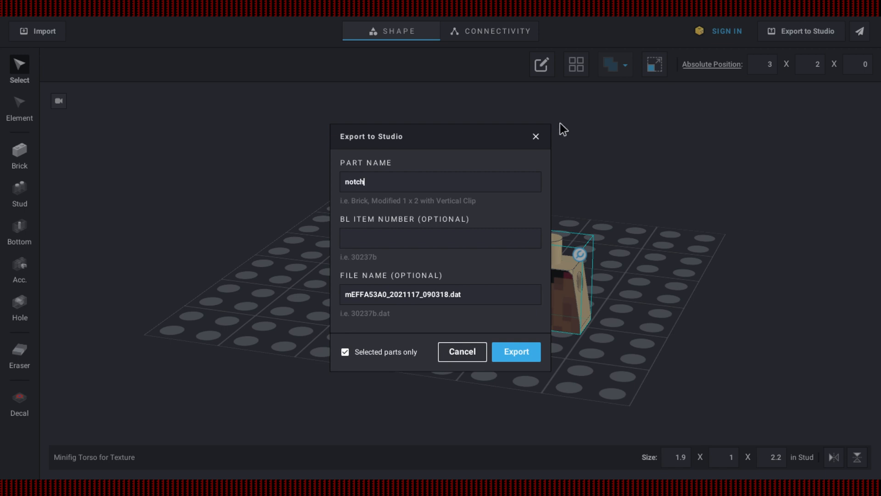
click(522, 353)
click(527, 304)
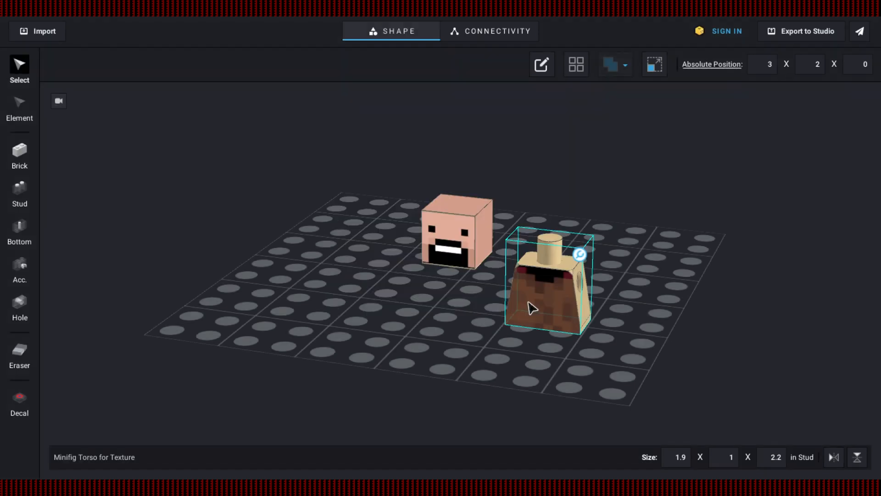
click(682, 288)
- Switch to notch.png and examine the arm section of the skin
key(ctrl+Left)
scroll(347, 246, down, 1)
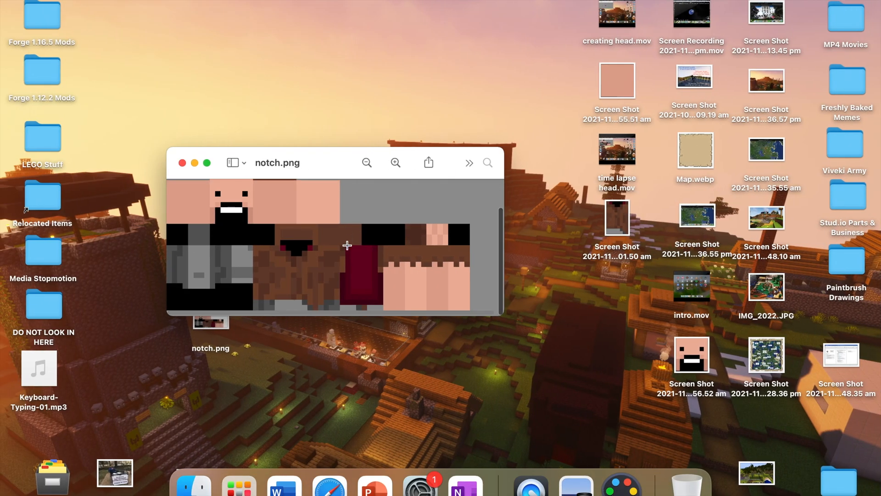
scroll(346, 245, down, 3)
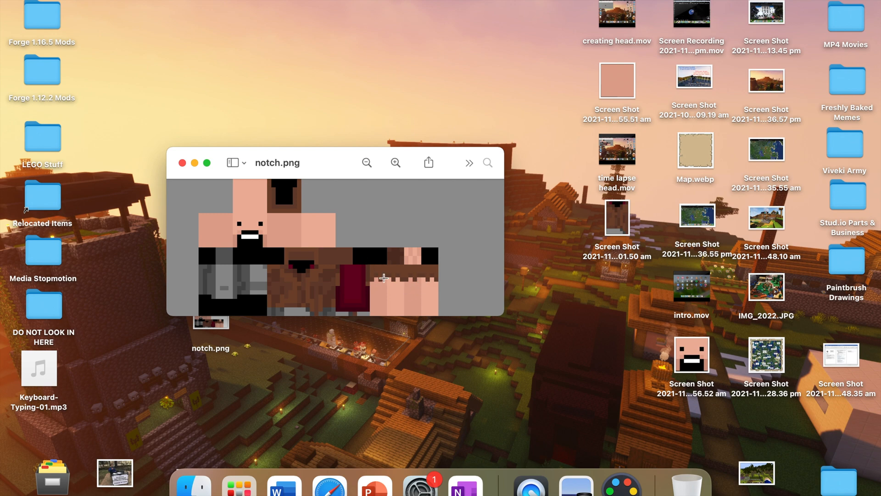
scroll(383, 277, up, 3)
key(ctrl+Right)
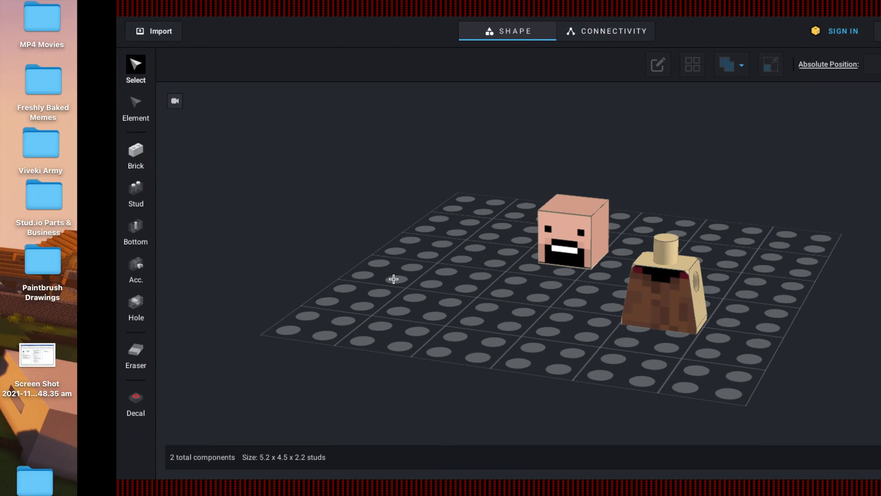
- Search the Studio parts for "arm", insert the minifigure part Arm, Left, and select it beside the head cube
click(36, 31)
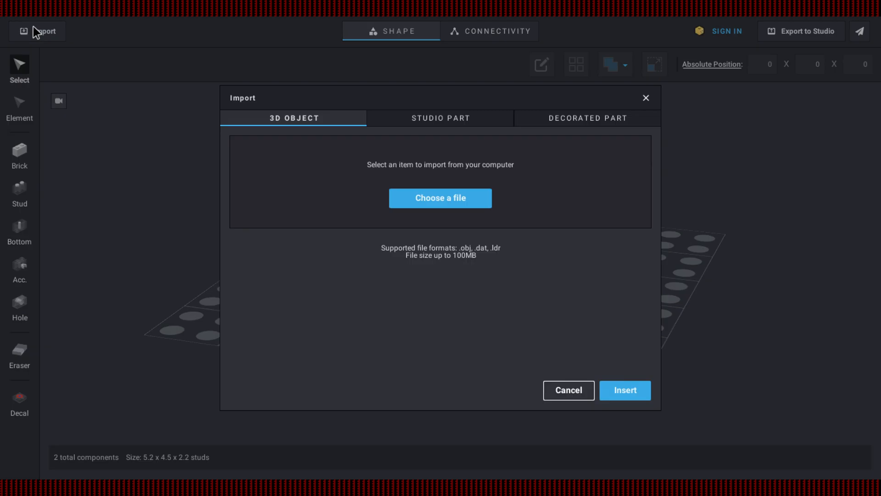
click(442, 122)
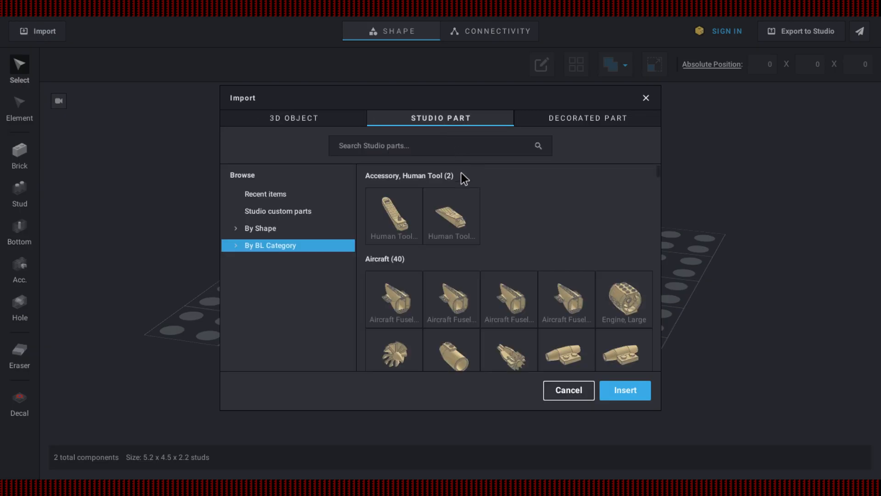
click(436, 146)
text(arm)
scroll(439, 206, down, 10)
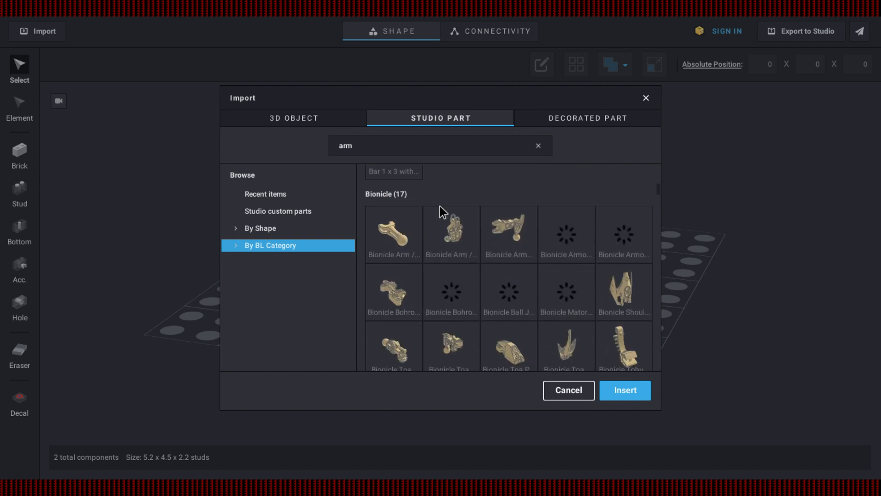
scroll(440, 212, down, 12)
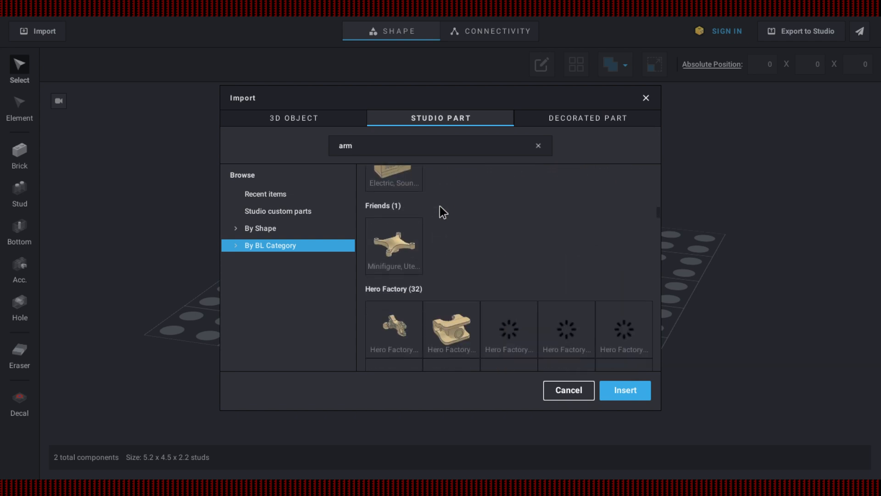
scroll(440, 205, down, 10)
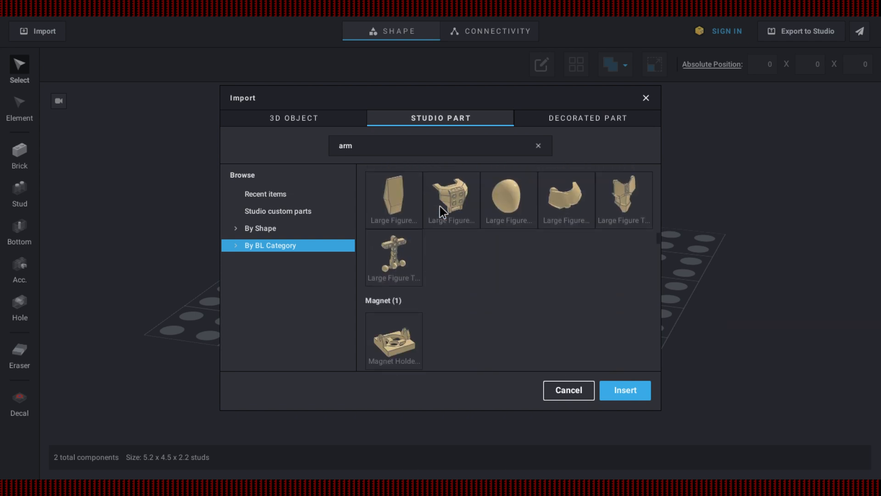
scroll(439, 205, down, 5)
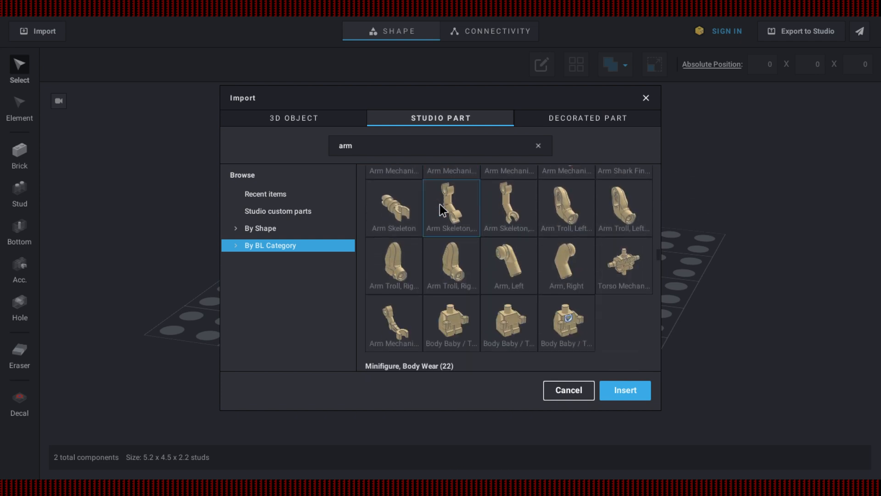
click(512, 207)
click(624, 389)
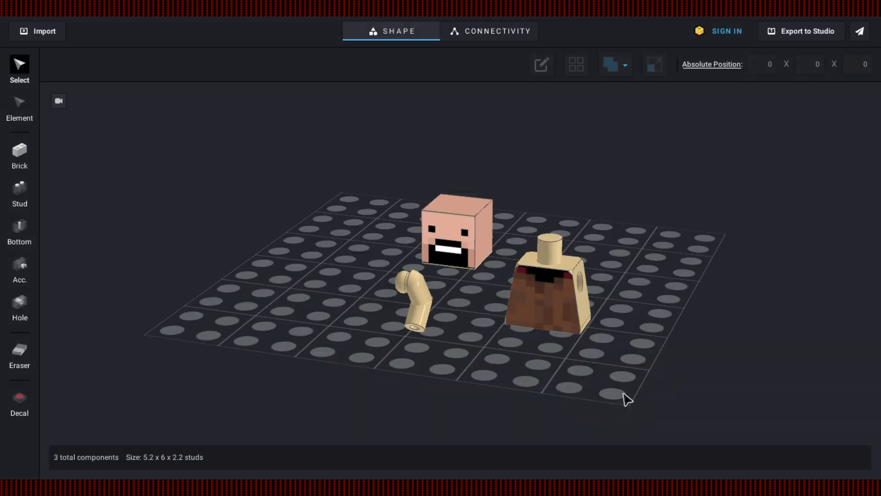
click(426, 311)
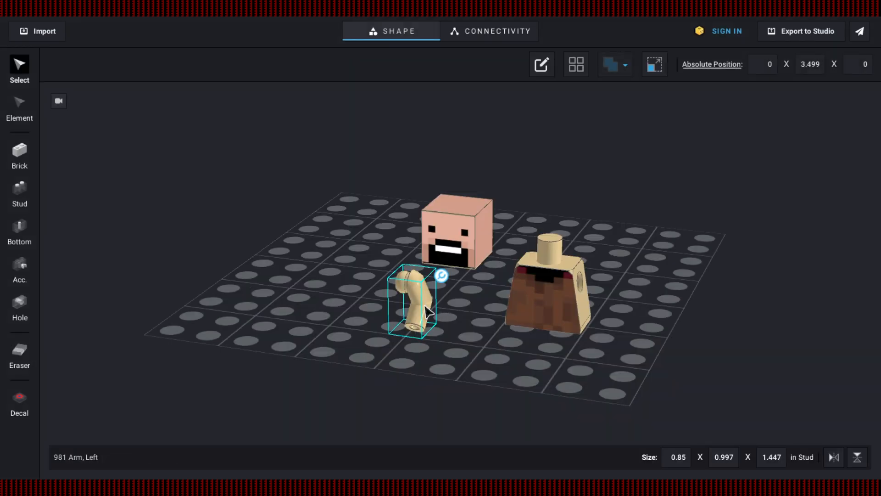
- Capture the arm strip with the brown sleeve and bare skin from notch.png as a screenshot
click(542, 65)
scroll(390, 285, up, 1)
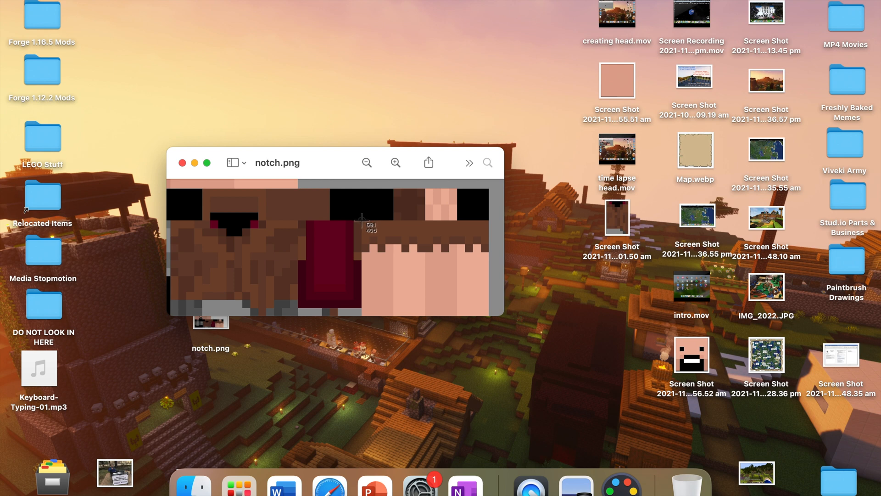
drag(361, 219, 392, 315)
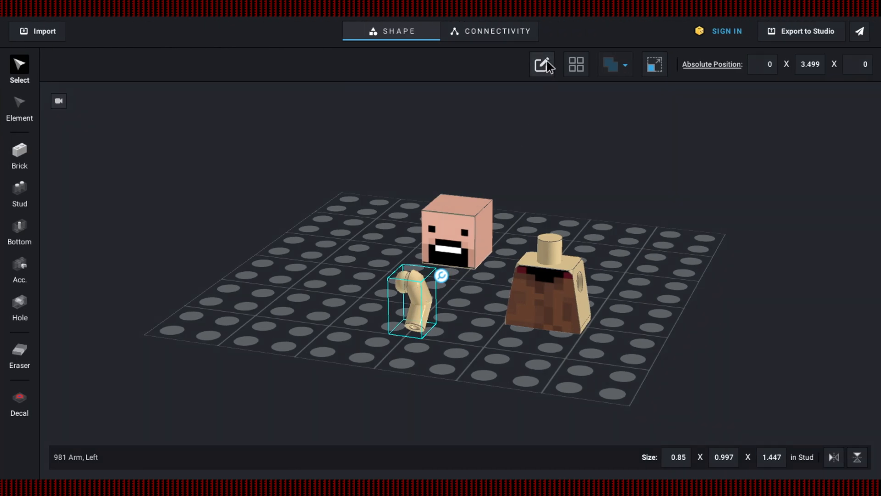
- Open the decal editor for Arm, Left and load the arm strip screenshot onto its face
click(546, 61)
click(350, 228)
scroll(506, 126, down, 5)
scroll(507, 131, up, 3)
scroll(459, 183, down, 3)
double_click(435, 190)
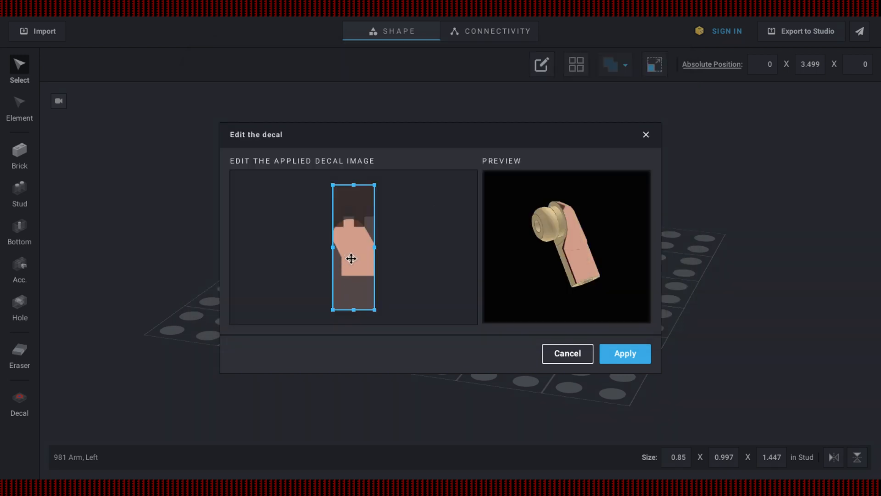
- Move the arm decal down and shorten it so the brown sleeve covers the shoulder, check the preview, and apply it
drag(351, 254, 350, 297)
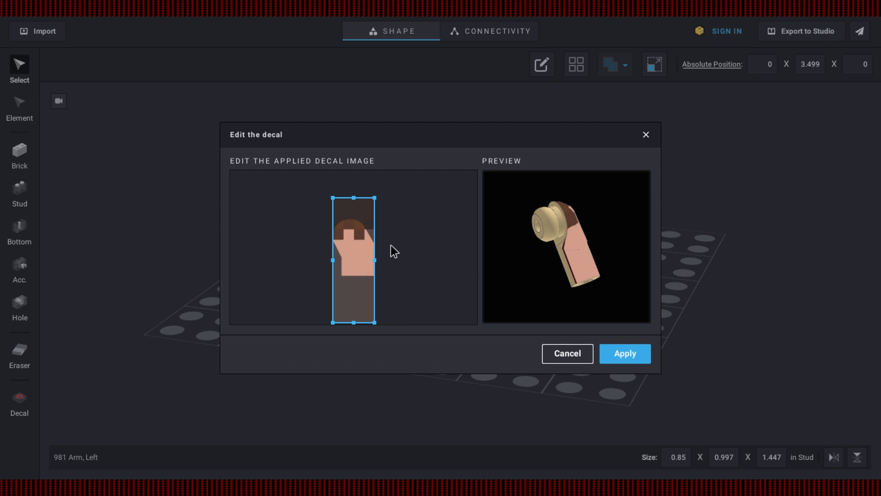
drag(353, 198, 353, 212)
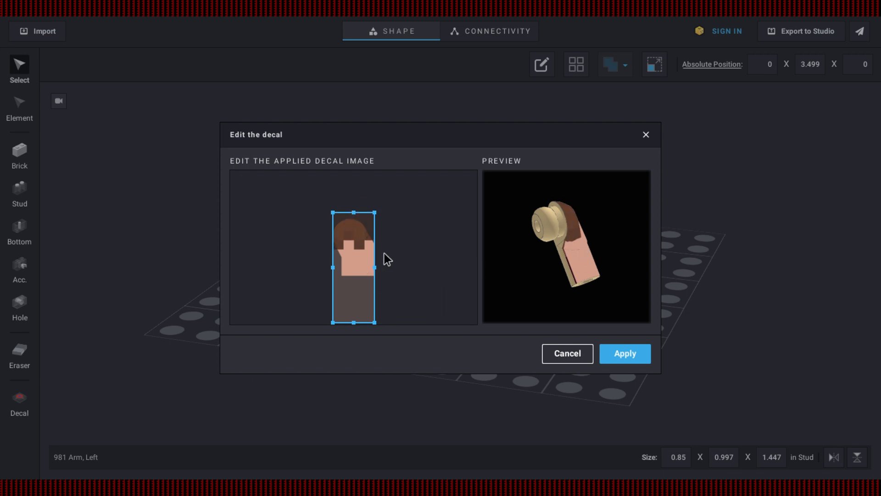
drag(578, 232, 551, 230)
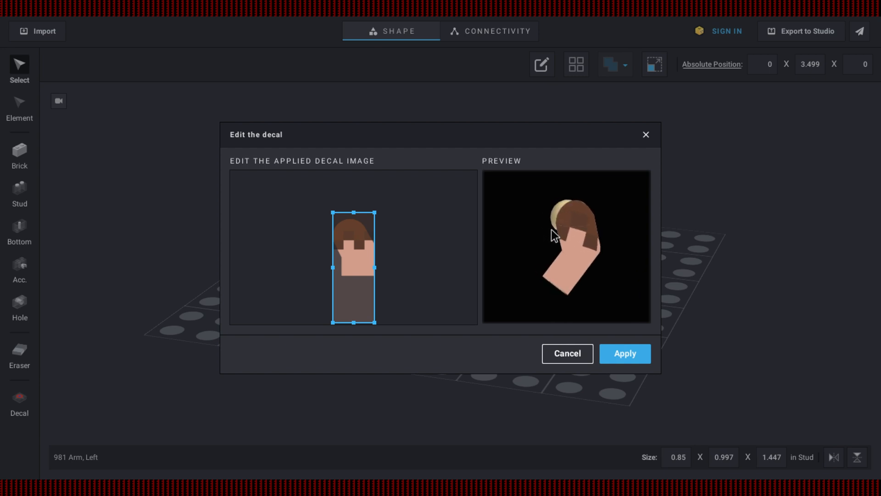
drag(374, 268, 334, 265)
click(616, 348)
click(419, 326)
click(465, 326)
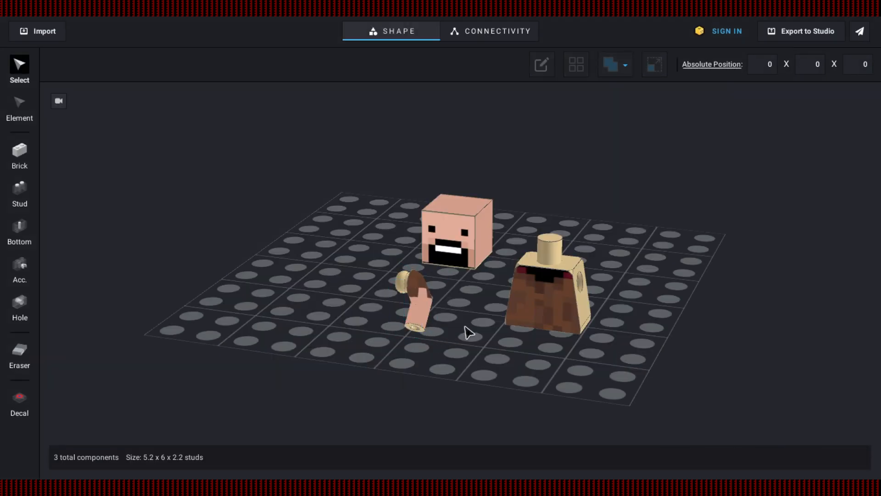
- Search the Studio parts for "leg", insert the minifigure part Leg, Right, and move it to one side of the arm at X -3
click(43, 32)
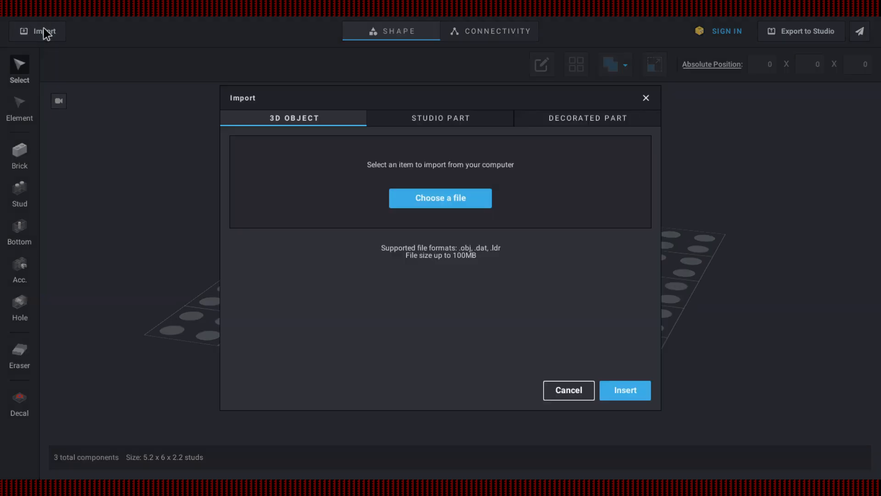
click(648, 97)
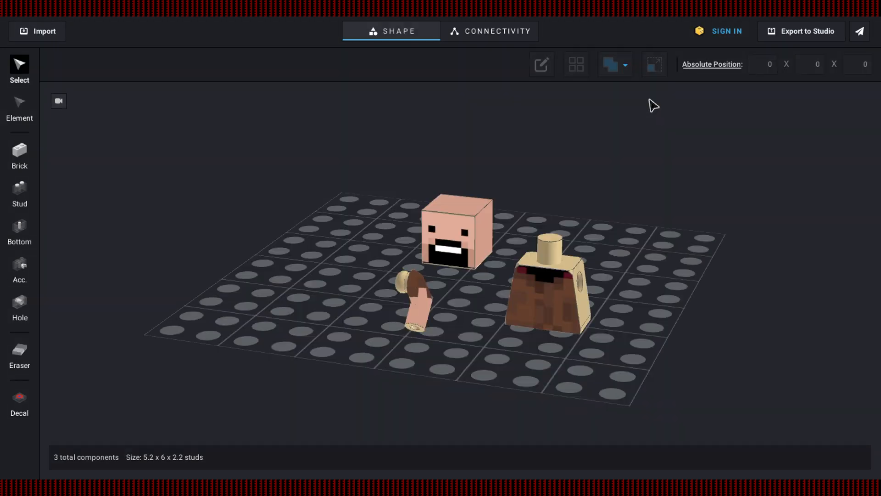
click(32, 33)
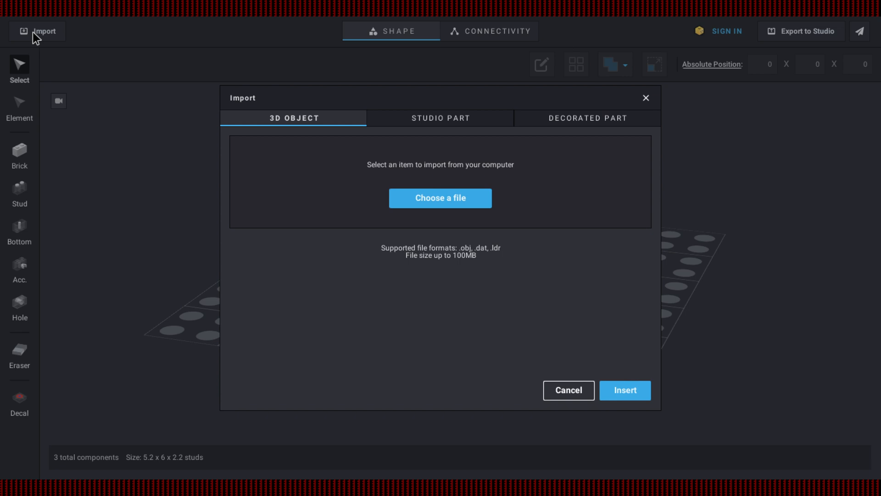
click(471, 118)
click(460, 151)
text(leg)
scroll(489, 196, down, 15)
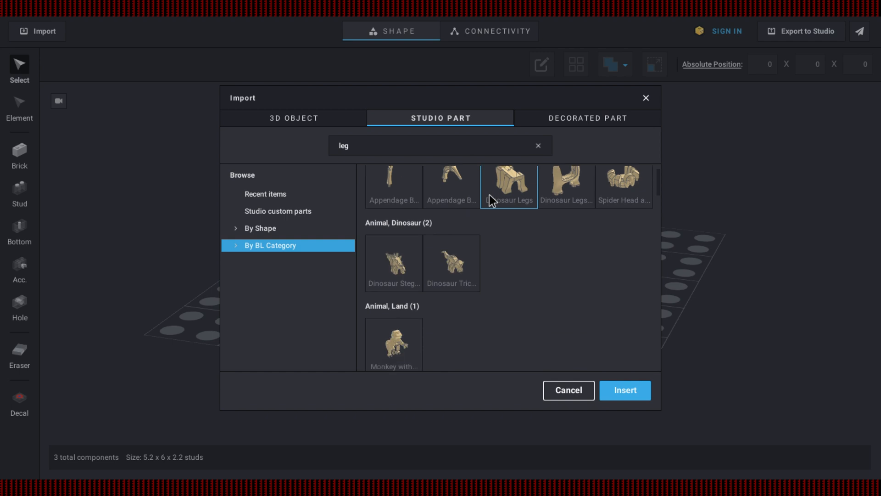
scroll(489, 195, down, 2)
click(491, 289)
click(629, 394)
drag(402, 310, 325, 303)
- Examine the leg section of notch.png, search for "notch skin" images in Safari, and open the NameMC result as a reference
key(ctrl+Left)
scroll(291, 240, down, 5)
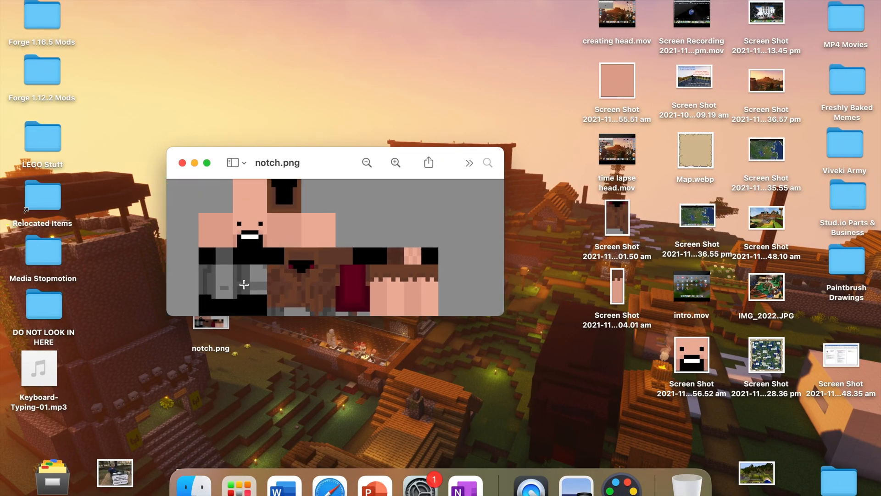
click(325, 485)
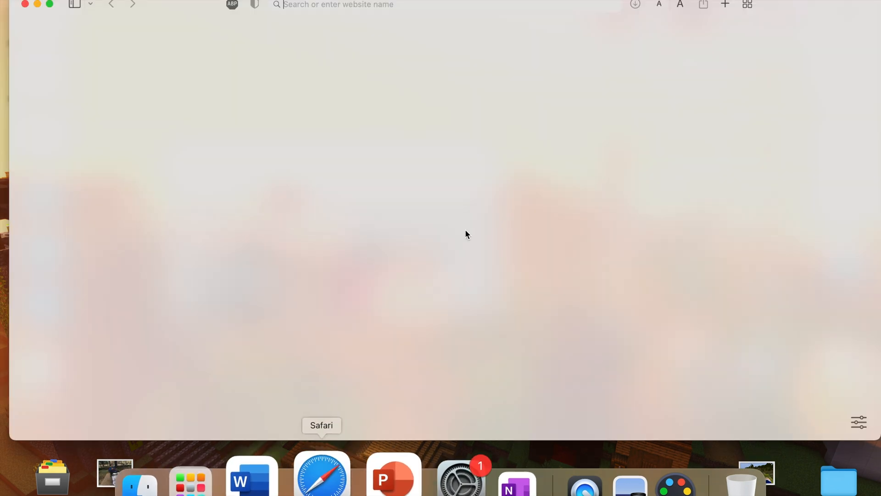
text(no)
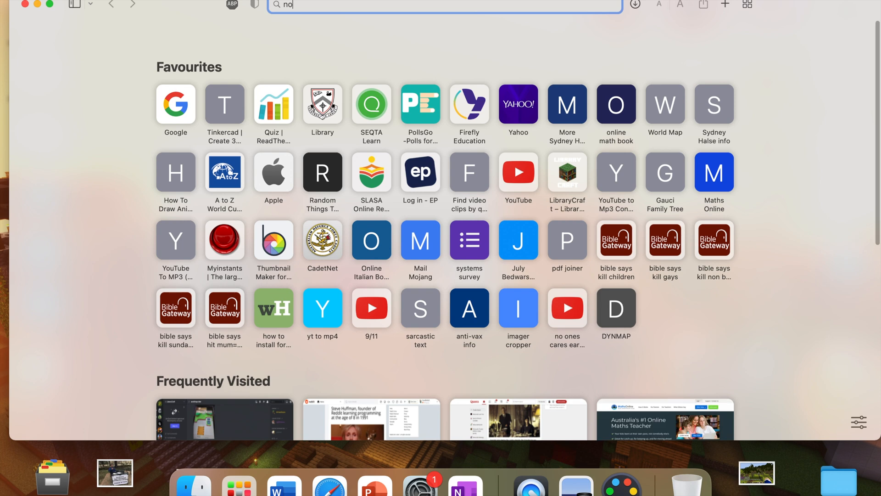
text(tch)
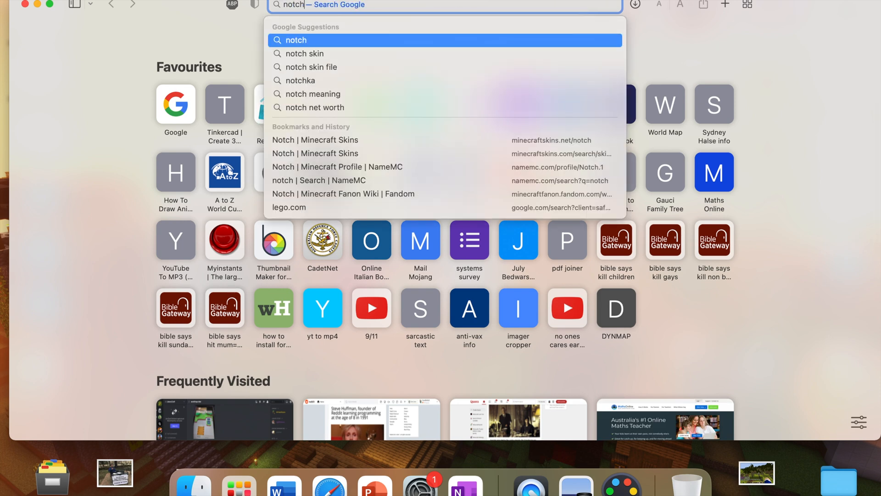
text( skin)
key(Return)
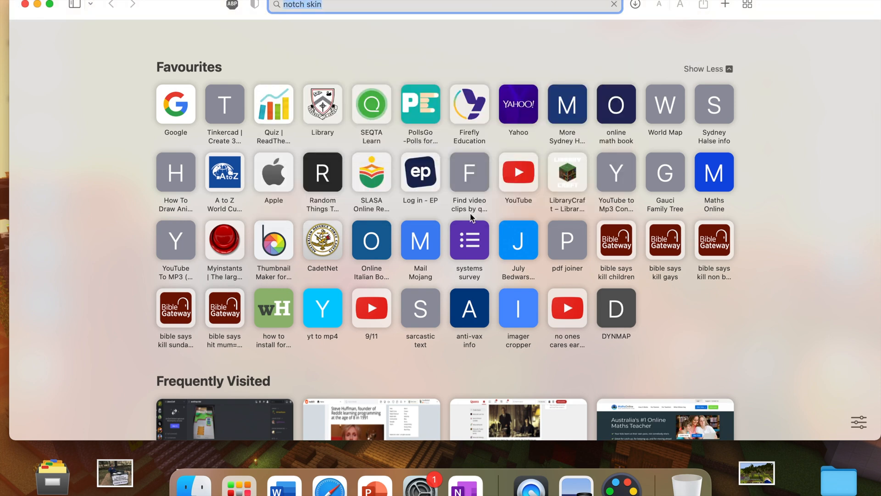
click(157, 76)
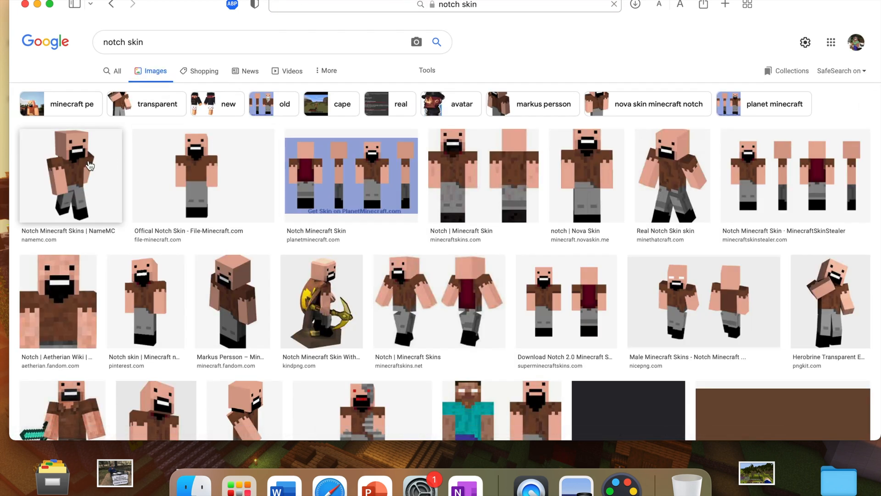
click(70, 177)
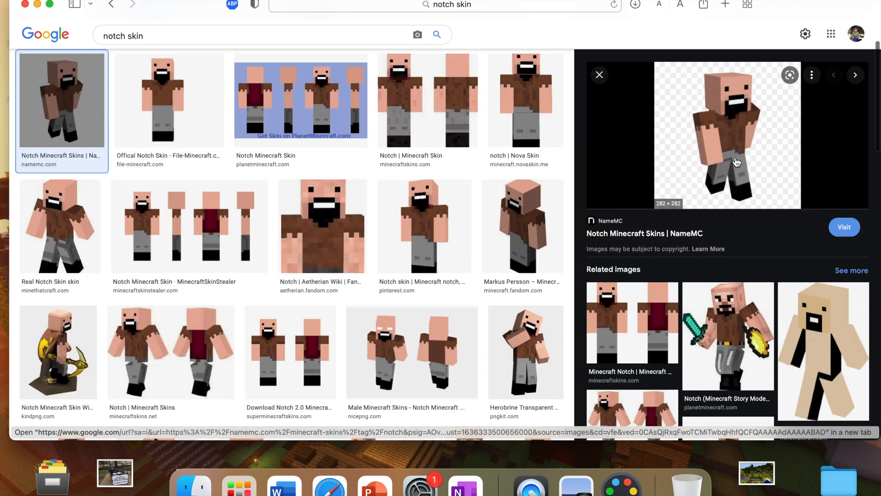
- Bring notch.png back up and capture the front leg strip with its black shoe as a screenshot
click(585, 489)
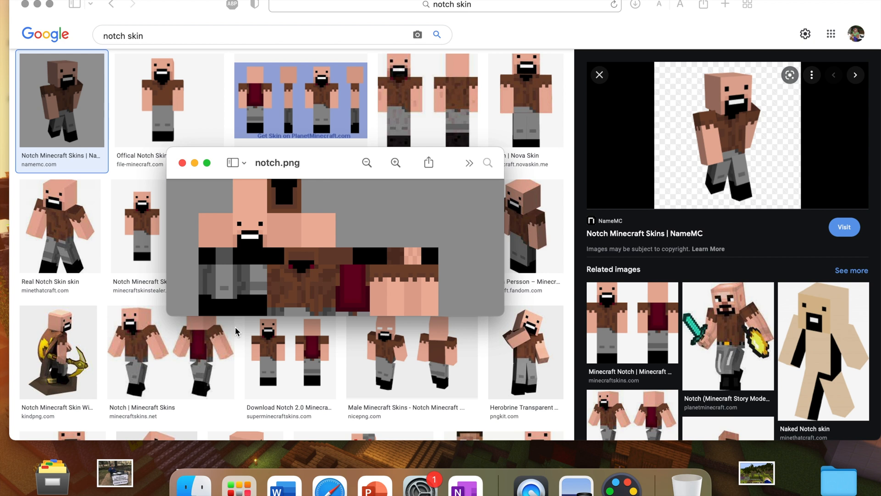
scroll(226, 288, down, 1)
drag(215, 265, 233, 317)
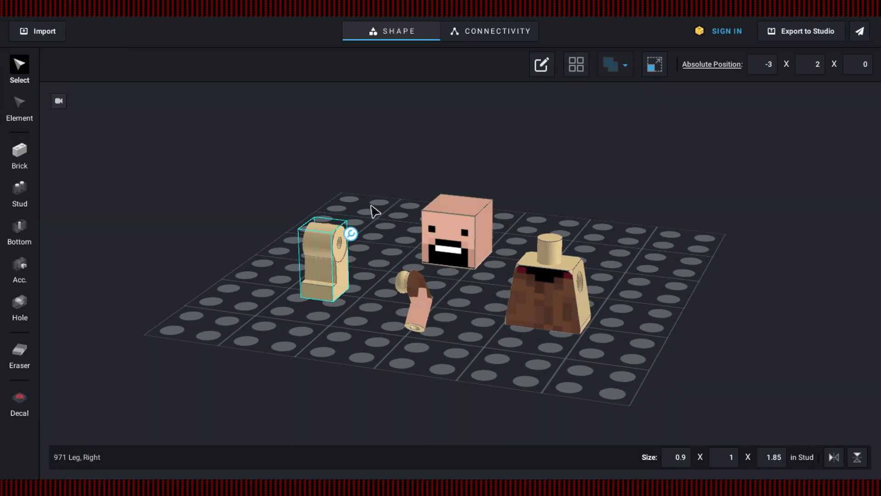
- Open the decal editor for Leg, Right and load the front leg screenshot onto its front face
click(573, 64)
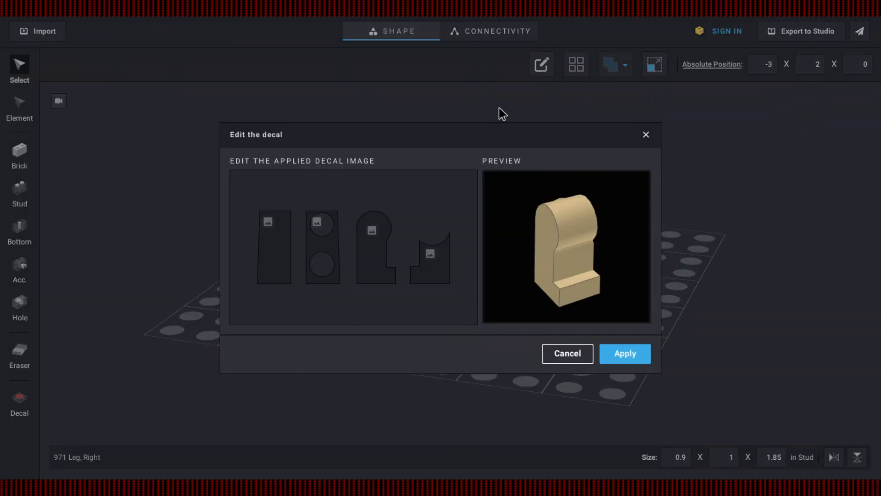
click(272, 227)
scroll(506, 189, down, 5)
double_click(507, 168)
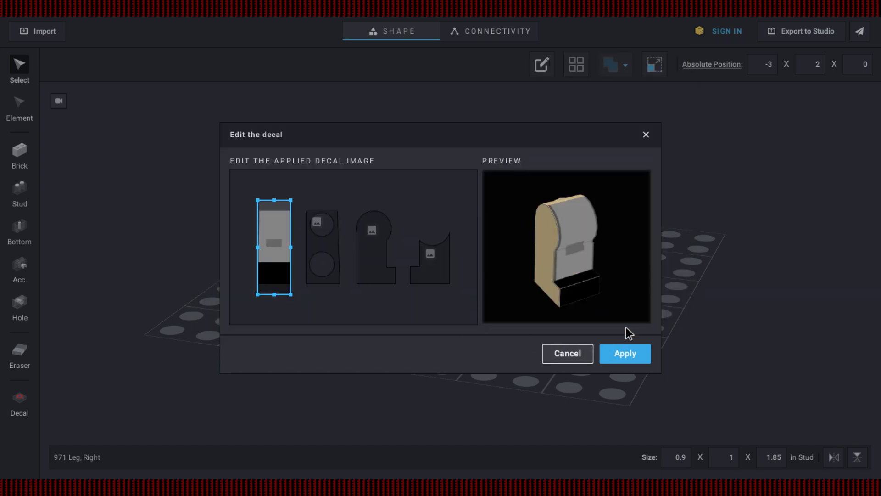
- Check the leg's bare side in the decal preview and capture the matching outer leg strip from notch.png as a screenshot
drag(547, 241, 558, 241)
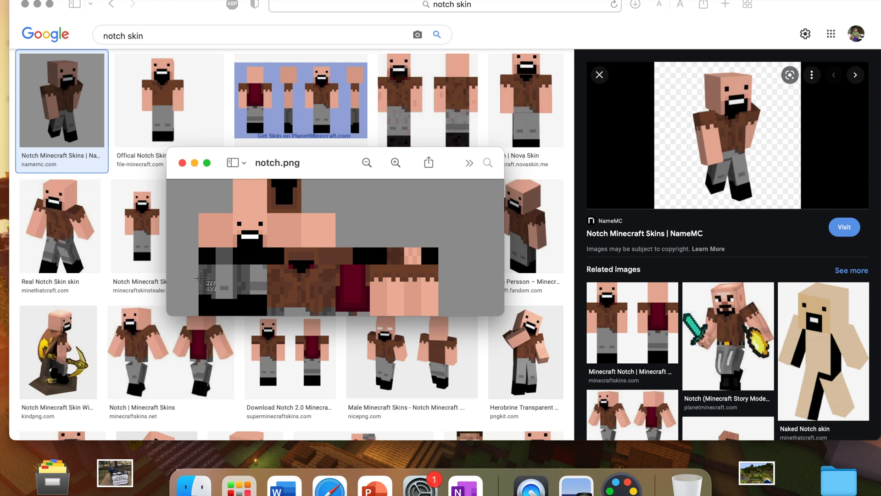
key(super+shift+4)
drag(198, 265, 215, 316)
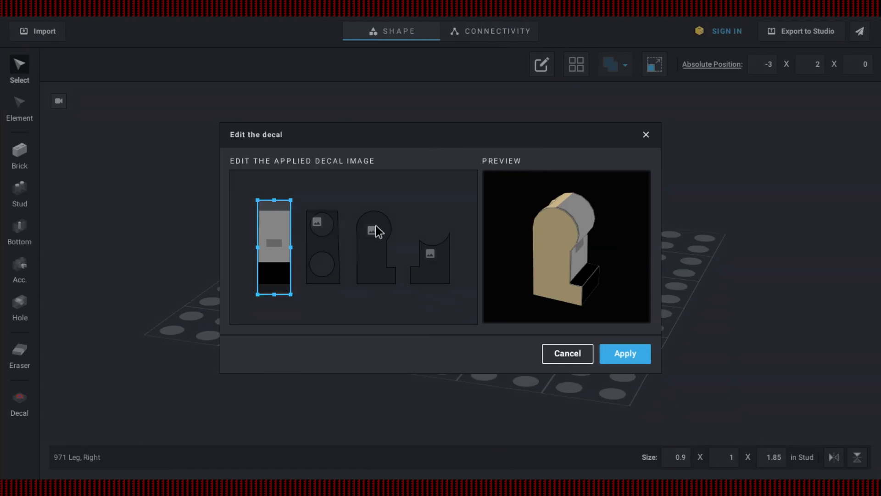
- Load the outer leg screenshot onto the leg's rounded side face and apply the decals
click(374, 227)
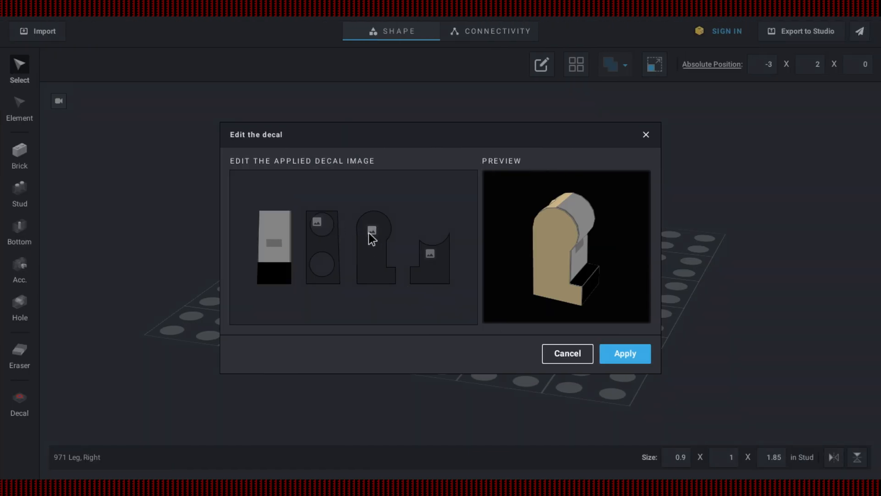
click(370, 230)
scroll(412, 193, down, 10)
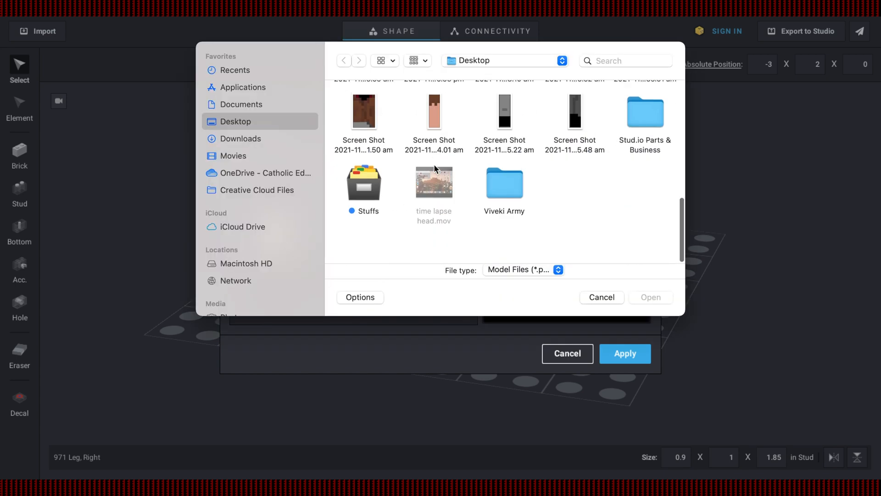
double_click(581, 164)
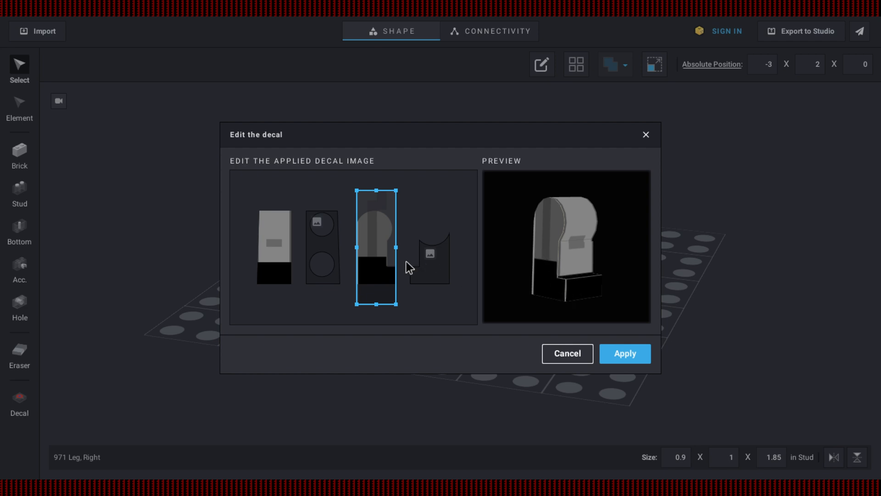
click(624, 353)
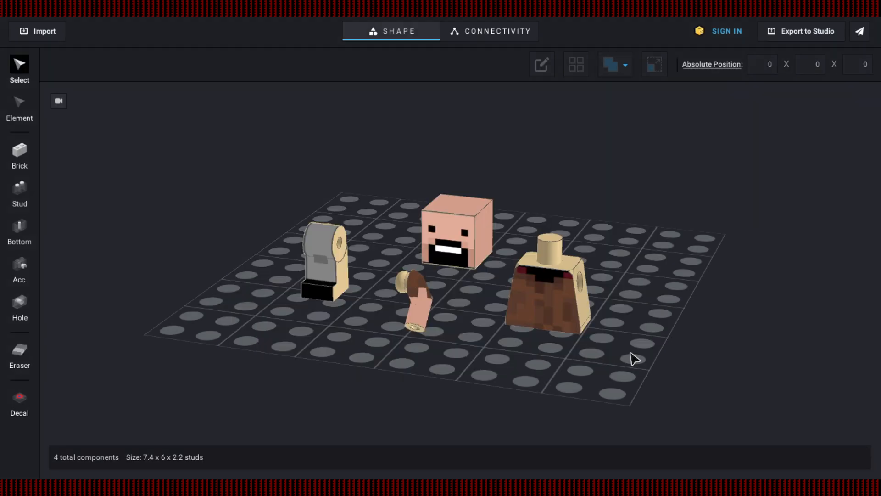
- Select the decorated right leg and inspect it from the back and side among the other parts
click(340, 285)
scroll(404, 334, up, 1)
right_drag(402, 329, 460, 338)
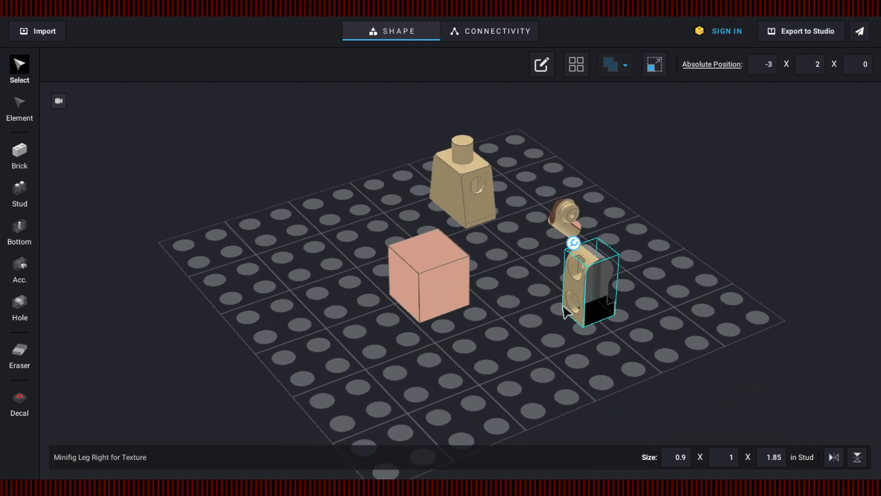
click(665, 262)
right_drag(669, 267, 569, 266)
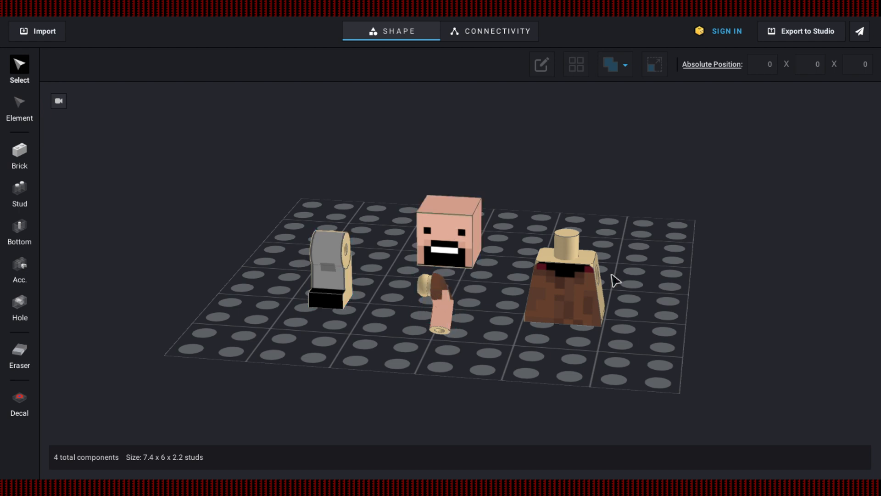
click(28, 40)
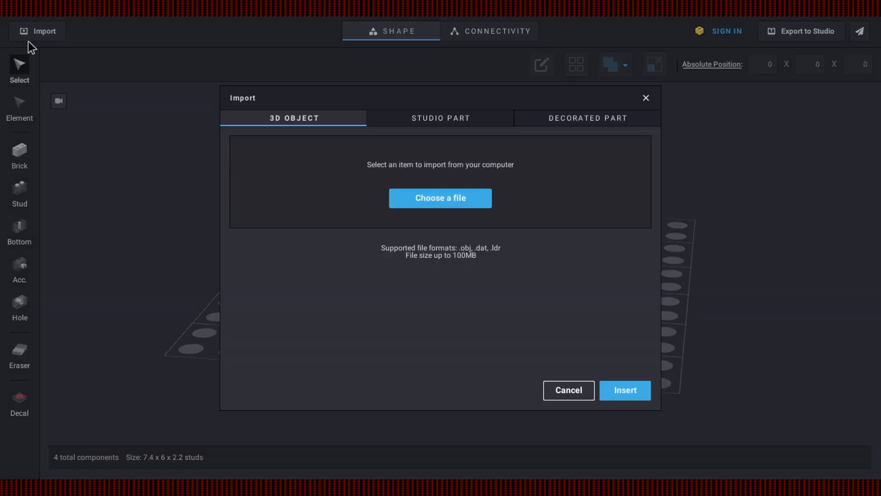
click(481, 121)
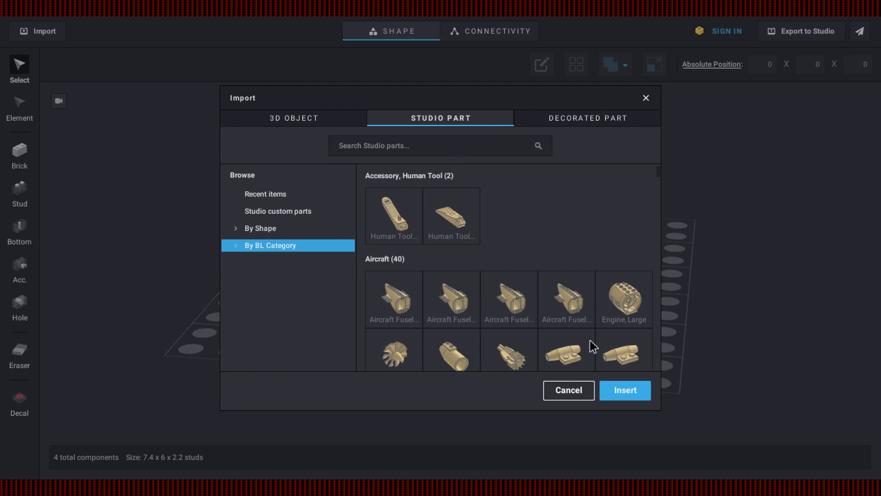
scroll(590, 357, down, 2)
click(590, 388)
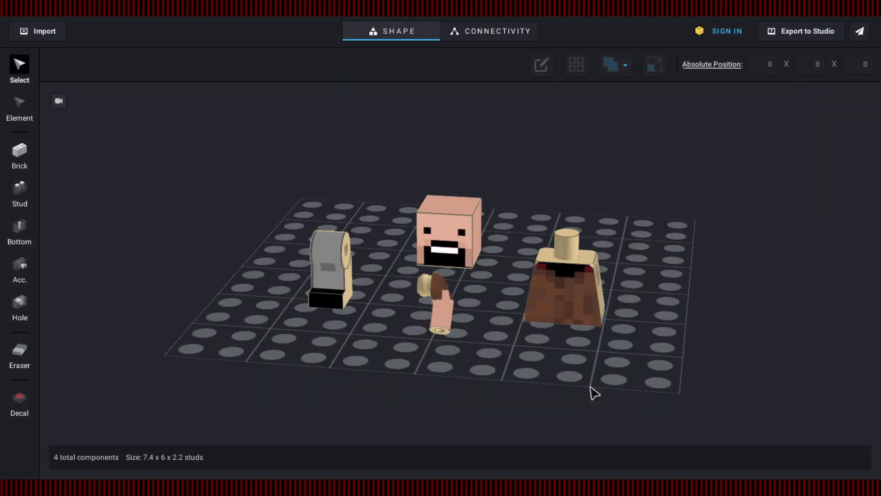
- Select the torso, head and right leg in turn to look over the decorated parts, and clear the selection
click(546, 277)
click(449, 243)
click(320, 251)
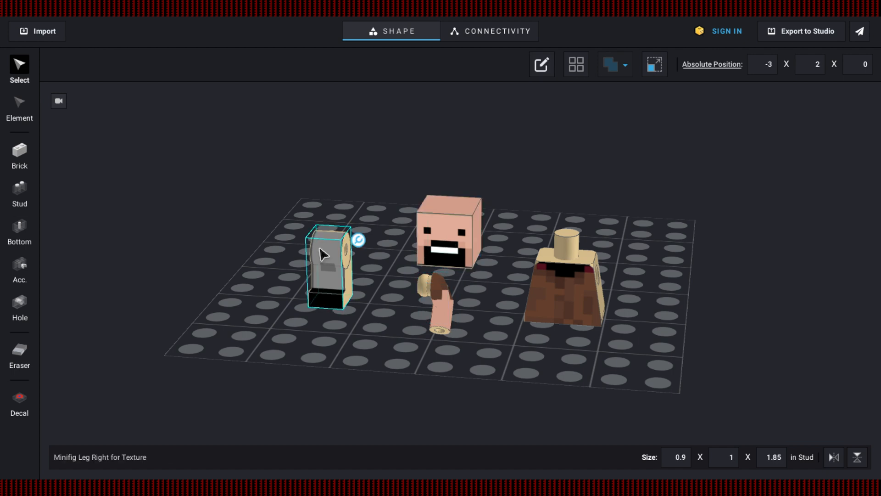
click(530, 220)
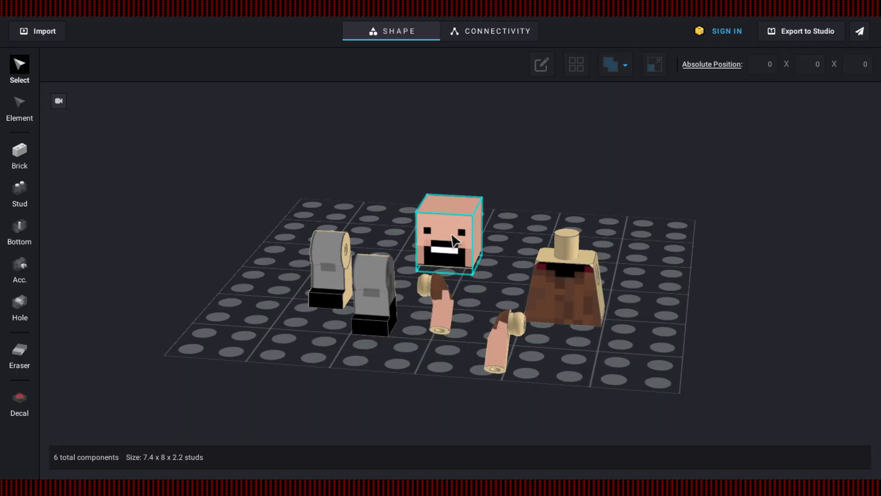
click(452, 239)
click(439, 305)
click(565, 294)
click(520, 334)
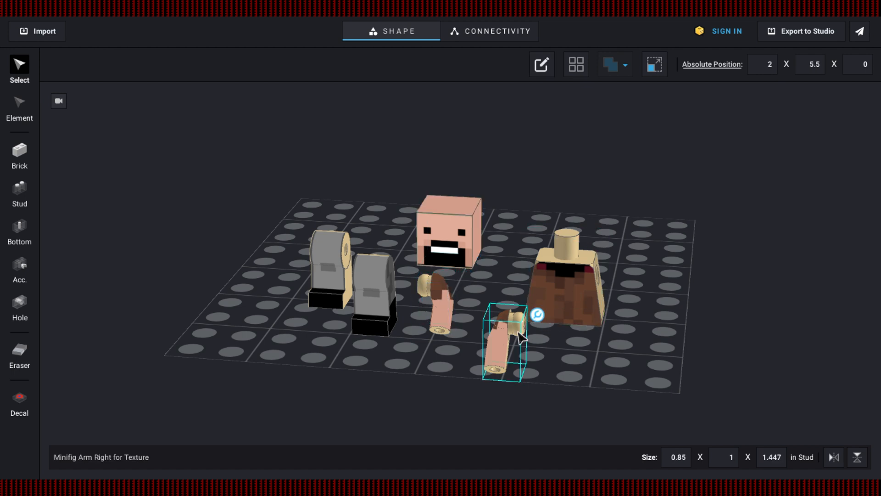
click(459, 242)
click(457, 304)
- Move the head, torso and left arm farther back on the baseplate
click(456, 234)
drag(457, 236, 485, 235)
click(564, 281)
drag(564, 282, 570, 223)
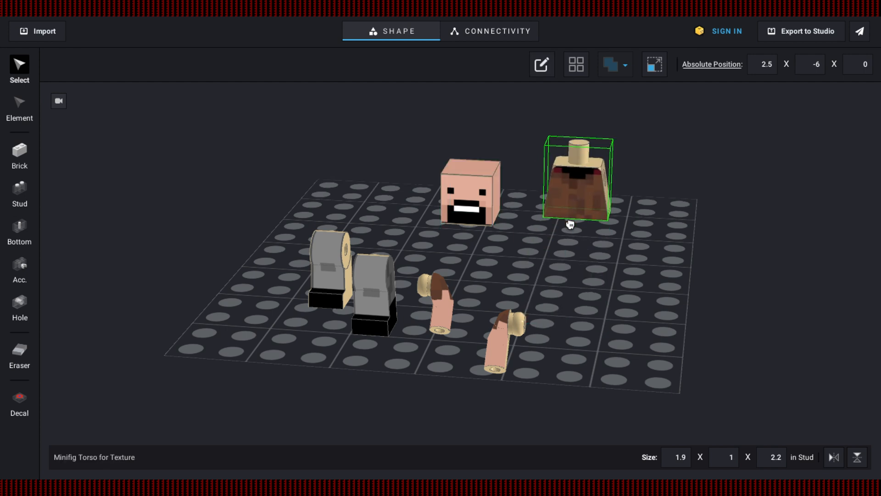
drag(439, 312, 474, 299)
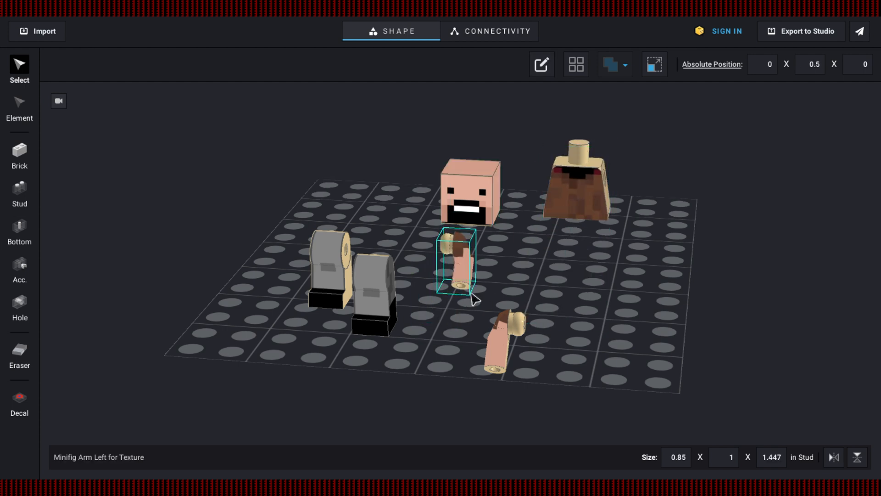
- Export only the selected left arm to Studio with the part name notcharm1
click(830, 31)
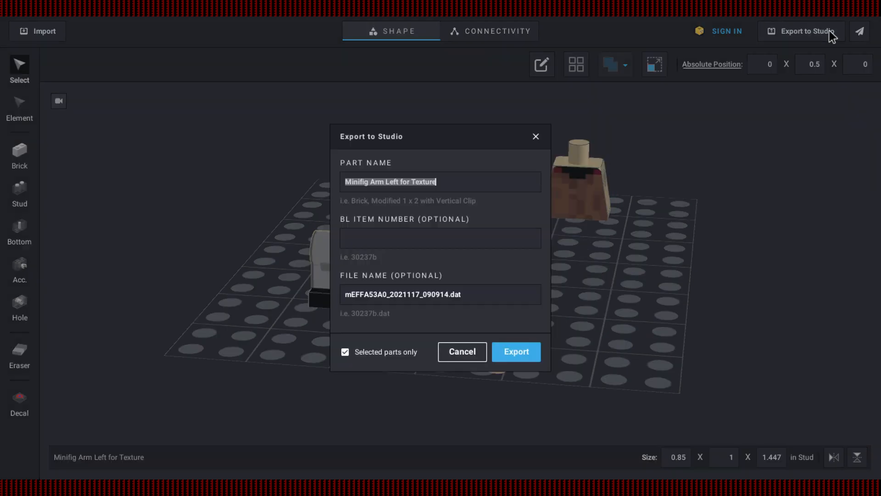
text(notcharm1)
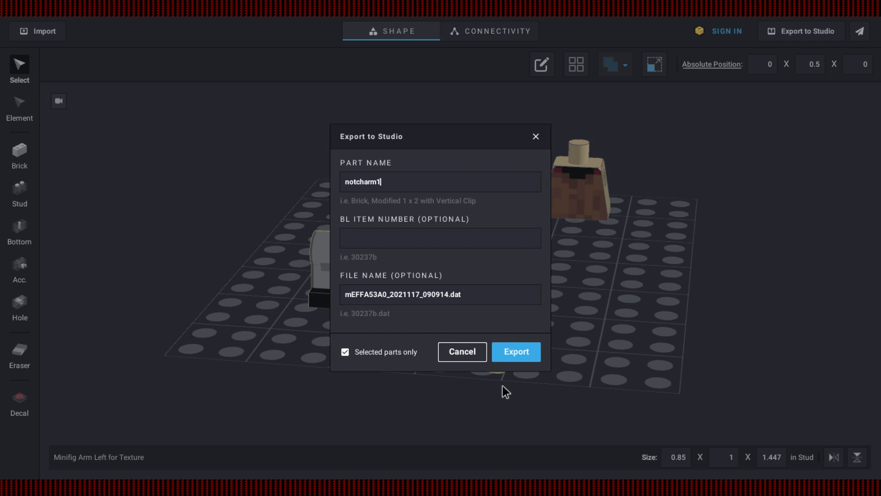
click(516, 349)
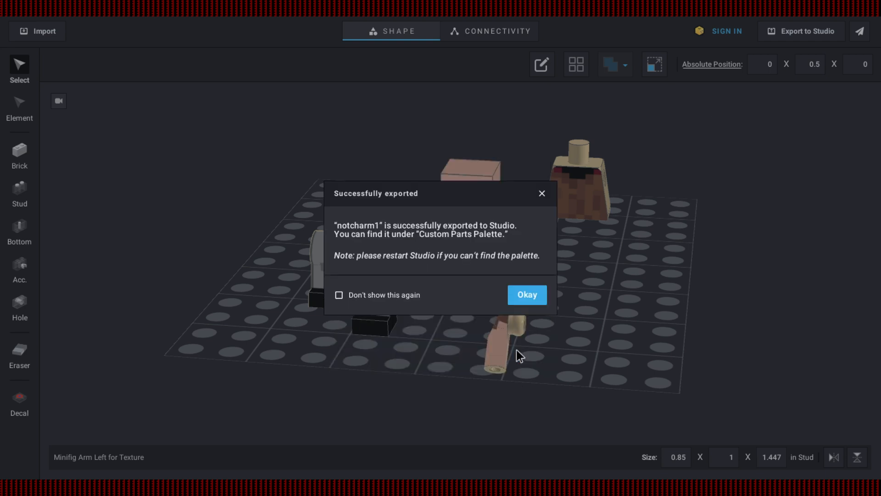
click(528, 295)
- Select the right arm and export it alone to Studio as notcharm2
click(510, 327)
click(782, 39)
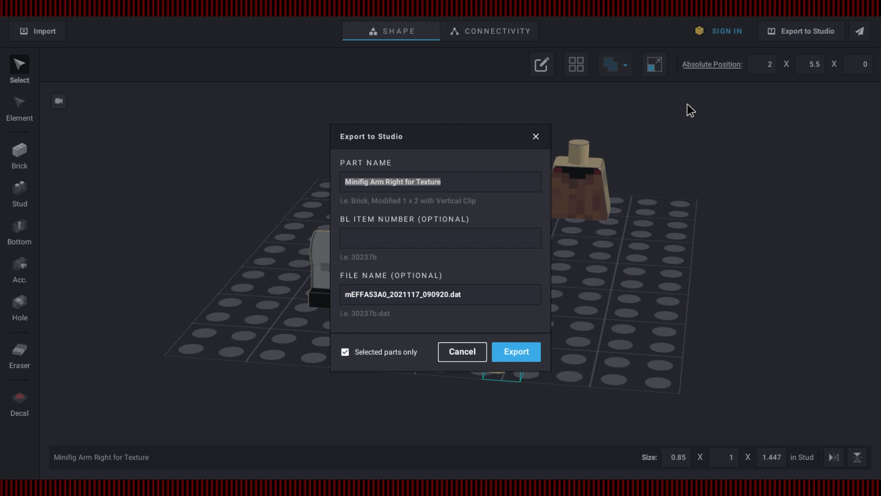
text(notcharm2)
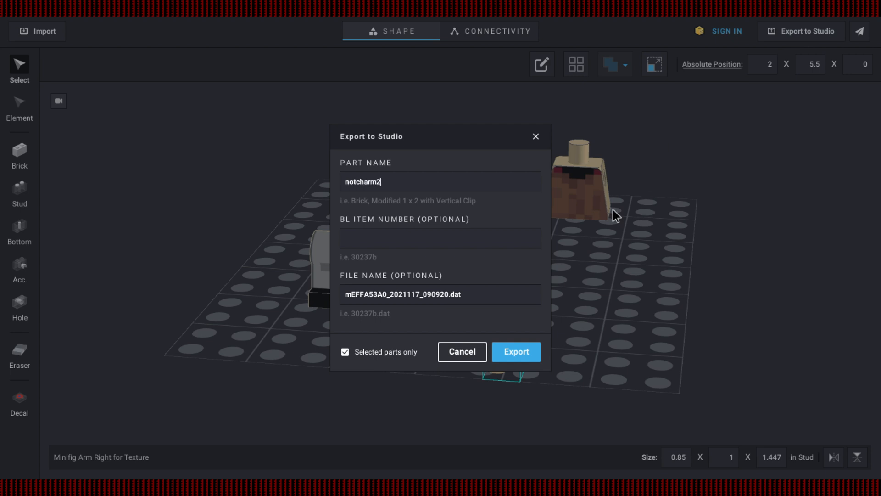
click(505, 348)
click(518, 289)
- Select the left leg and export it alone to Studio as notchleg1
click(372, 287)
click(808, 32)
key(BackSpace)
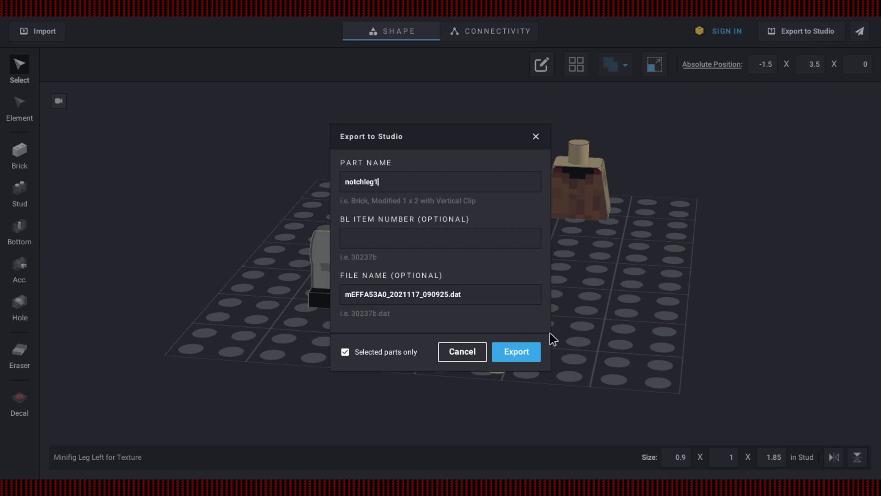
click(517, 350)
click(527, 296)
- Select the right leg and export it alone to Studio as notchleg2
click(353, 241)
click(794, 31)
key(BackSpace)
text(n)
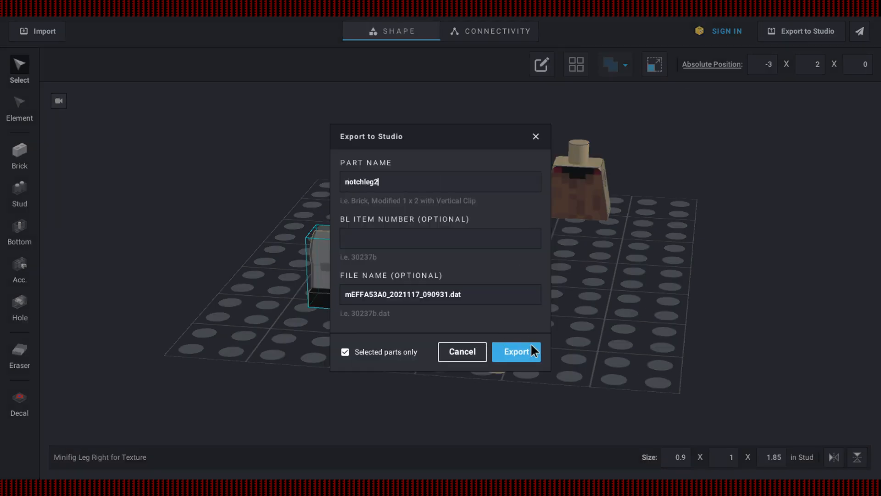
click(517, 350)
click(541, 293)
- Launch Studio and create a new model from scratch
click(623, 316)
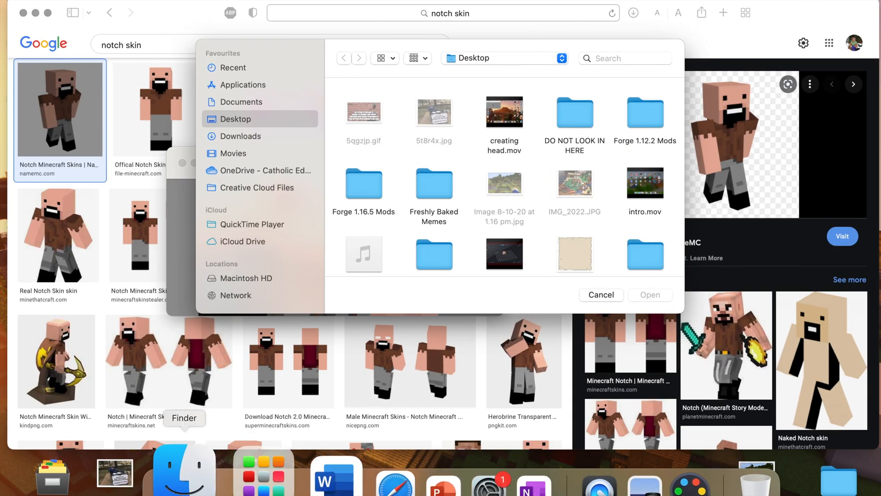
click(243, 480)
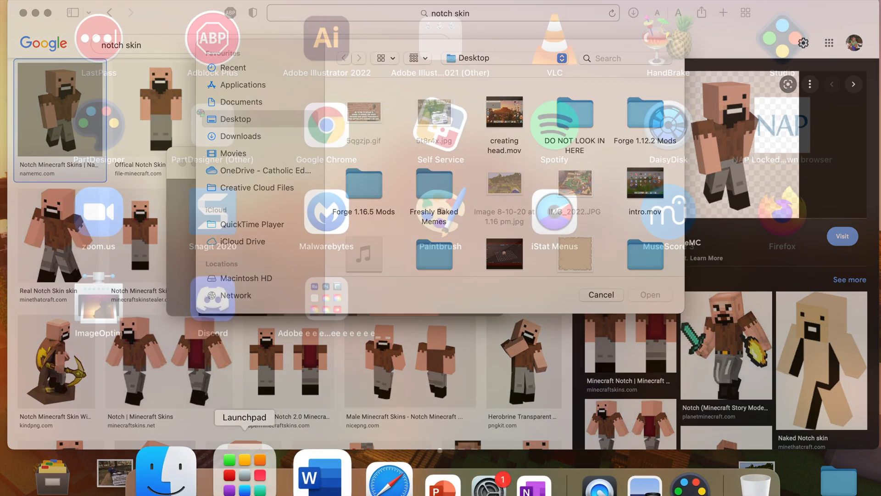
click(775, 46)
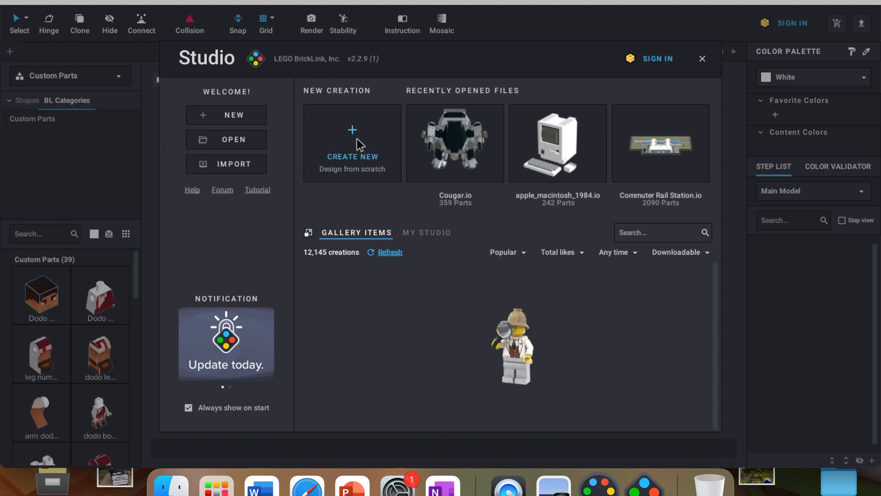
click(351, 140)
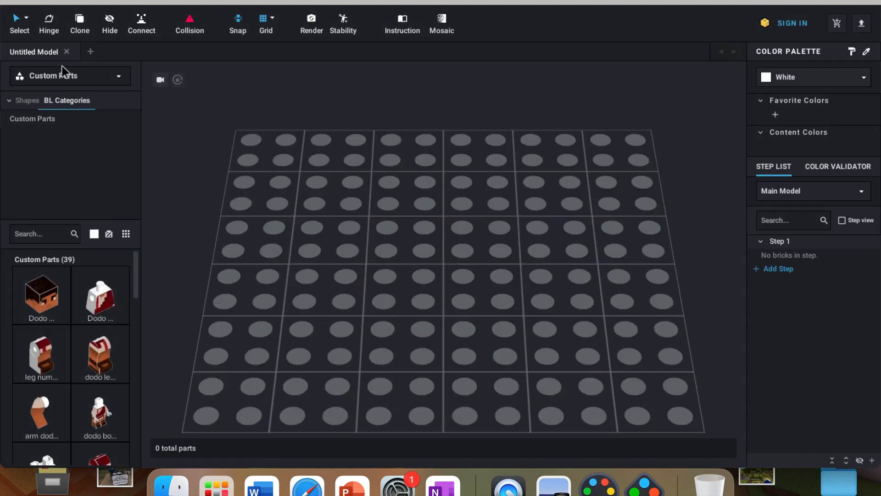
- Switch the parts palette to Master and back to Custom Parts
click(67, 78)
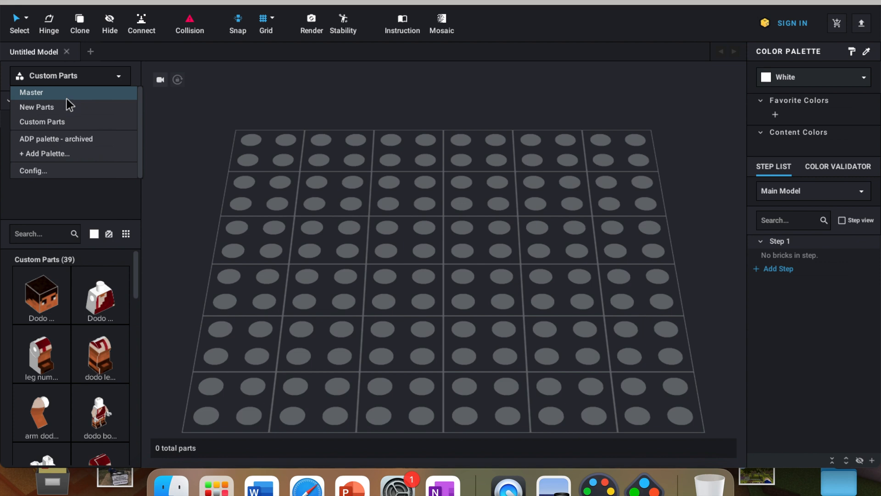
click(65, 92)
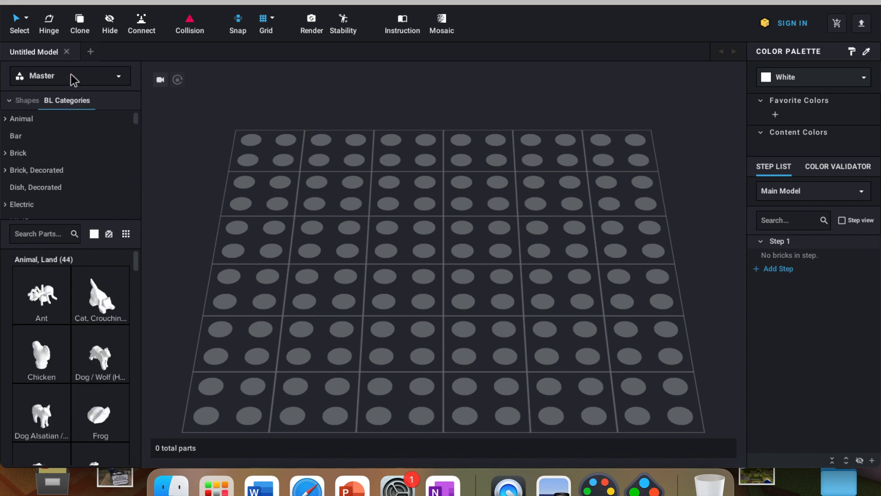
click(71, 74)
click(66, 120)
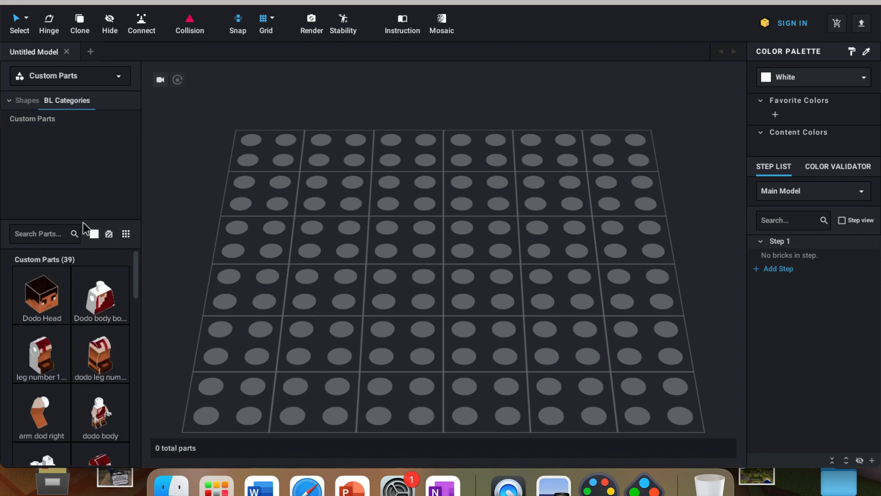
- Find the notch parts in the Custom Parts palette and place one notchhead on the baseplate
scroll(81, 312, down, 10)
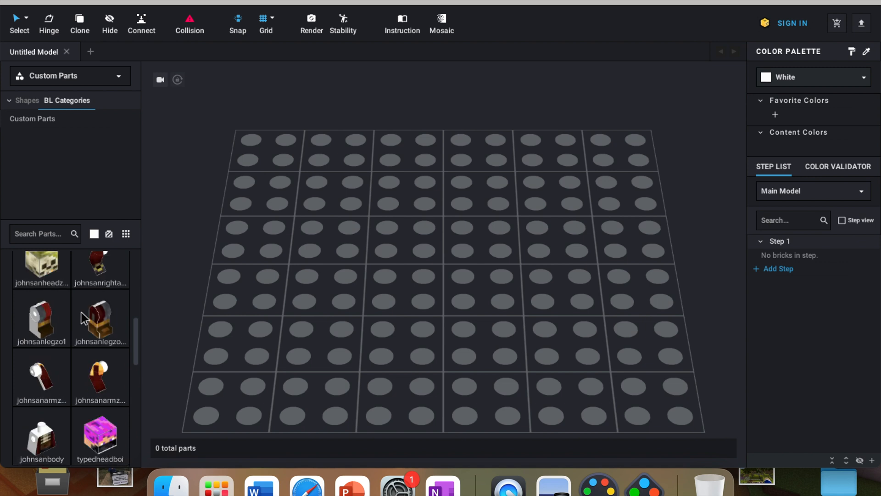
scroll(81, 312, down, 10)
scroll(84, 298, up, 8)
scroll(83, 299, up, 5)
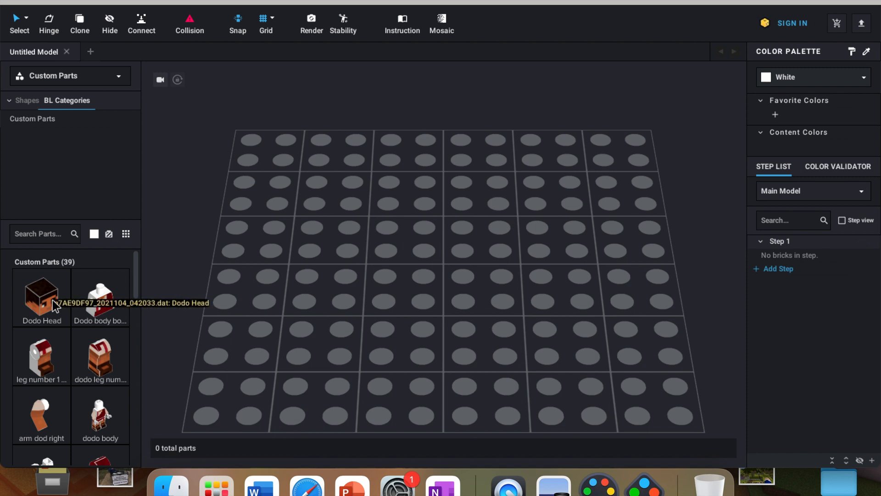
scroll(52, 299, down, 15)
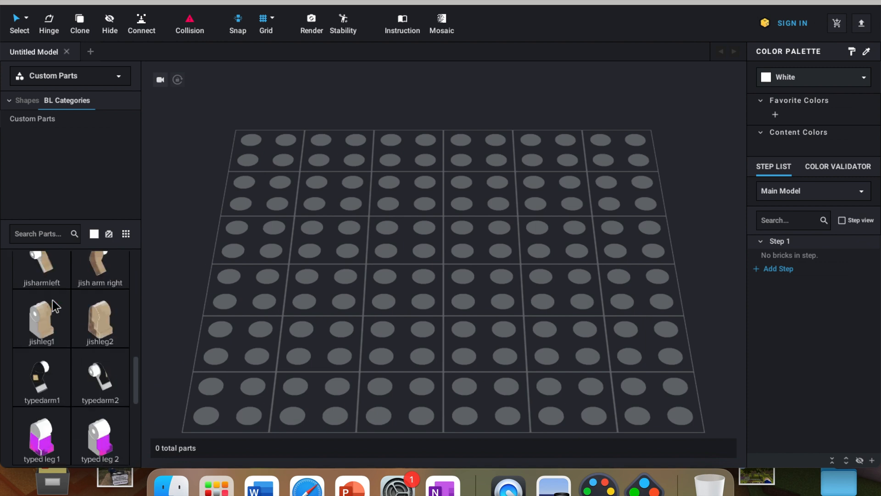
scroll(91, 367, up, 2)
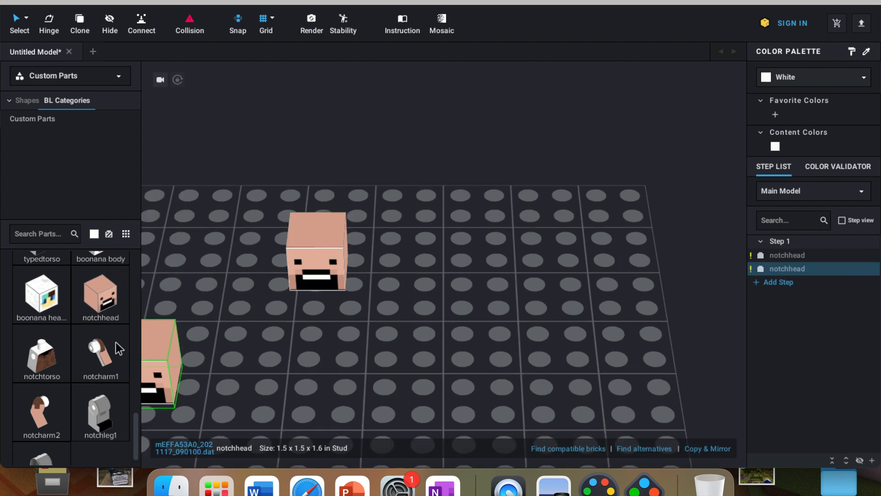
key(Escape)
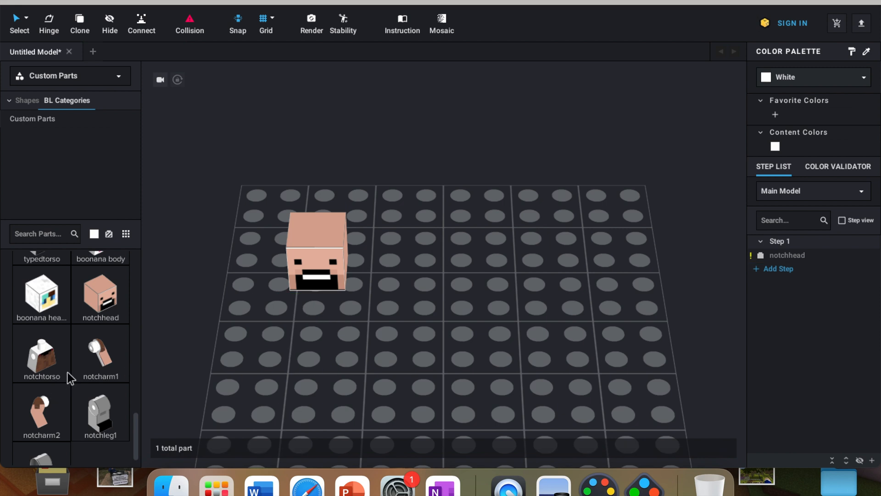
- Place notcharm1 and notcharm2 apart on the baseplate and add notchtorso in front of the head
click(84, 365)
click(523, 342)
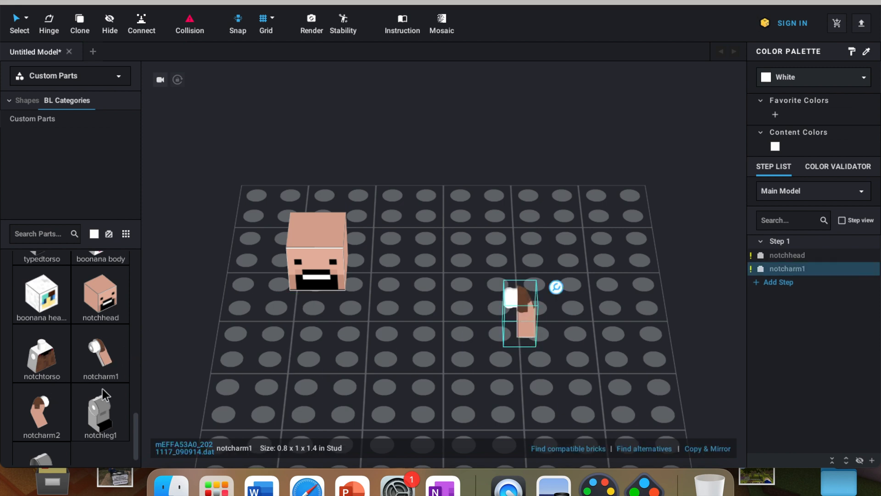
click(45, 431)
click(414, 331)
click(46, 364)
click(345, 356)
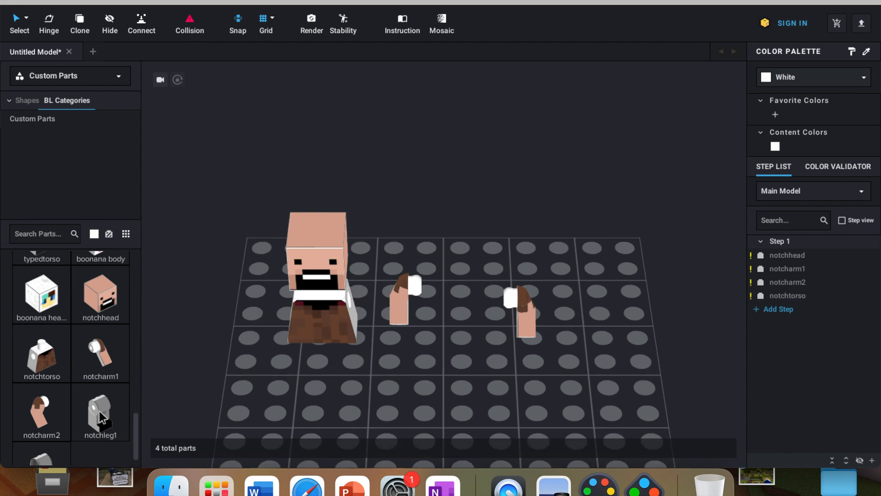
- Add notchleg1 and notchleg2 to the baseplate near the torso
click(99, 412)
drag(36, 457, 310, 373)
right_drag(341, 397, 230, 418)
drag(41, 461, 289, 355)
right_drag(374, 370, 470, 416)
click(471, 416)
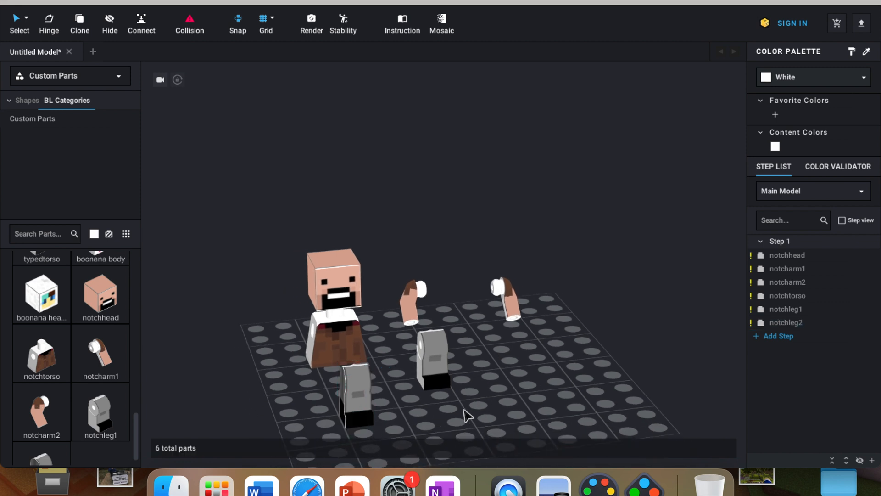
right_drag(514, 372, 501, 370)
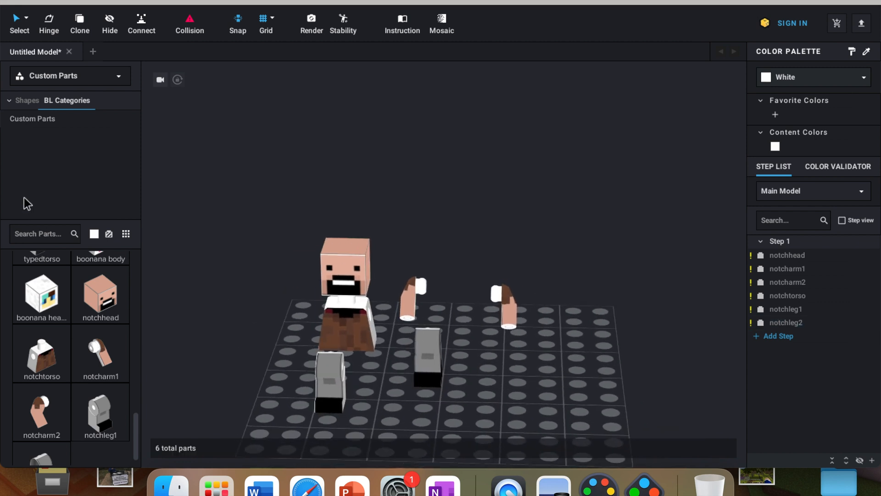
- Search the Master palette for "hip", place the plain Hips part on notchleg2 and attach notchleg1 to its other side
click(73, 83)
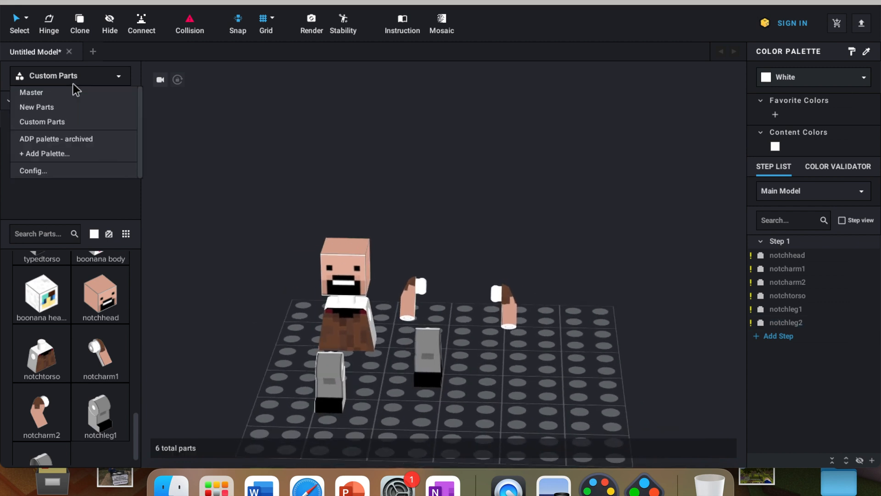
click(67, 95)
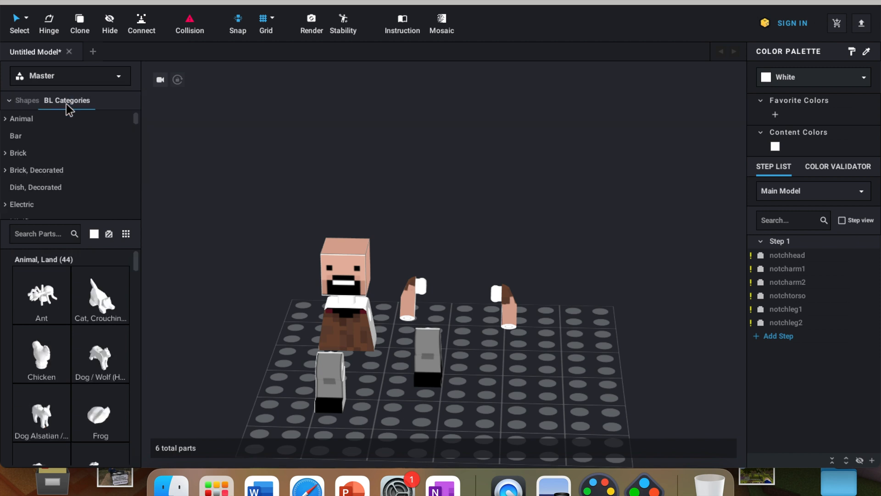
click(46, 235)
text(hip)
drag(46, 296, 343, 362)
drag(431, 362, 371, 394)
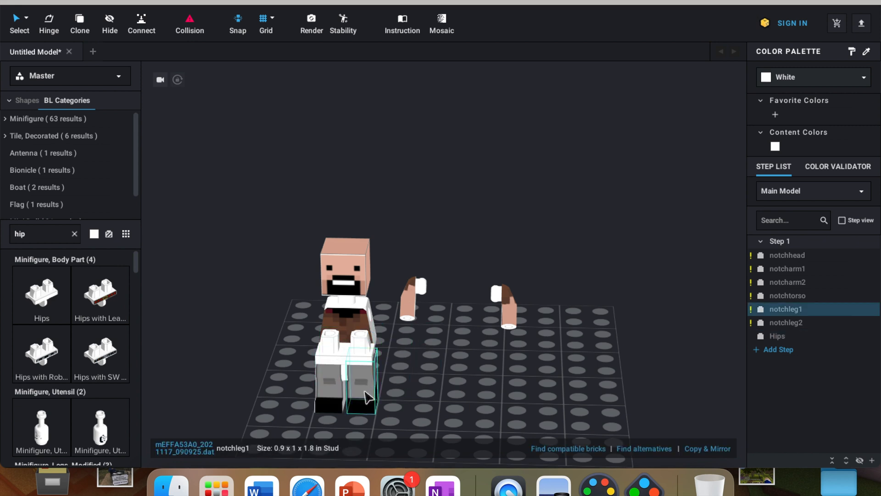
- Recolor the Hips part Light Gray after trying Light Bluish Gray, and clear the selection
click(349, 364)
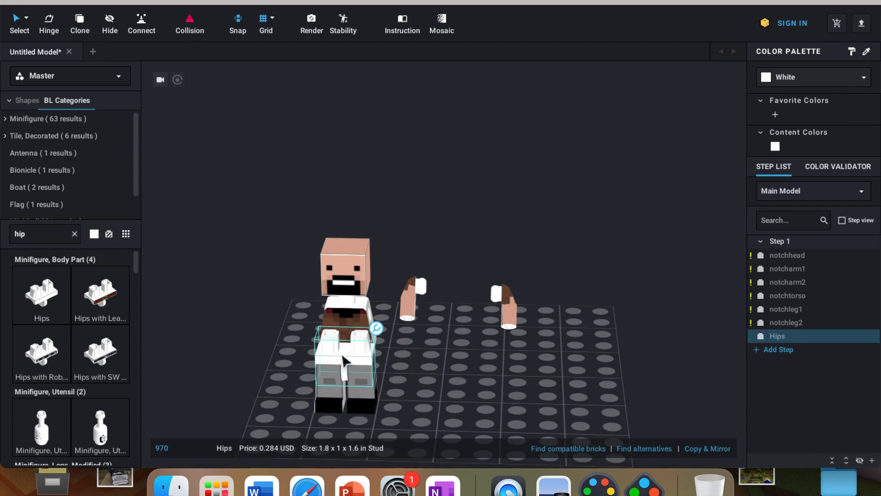
click(798, 79)
scroll(790, 131, down, 10)
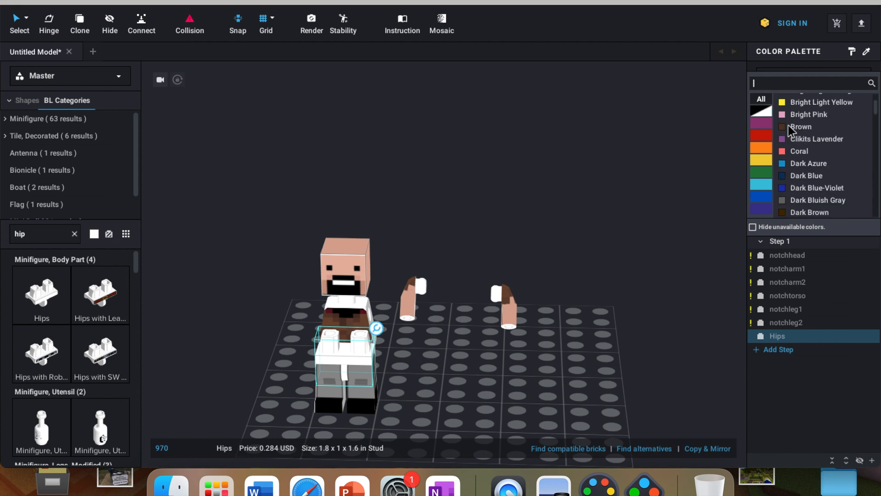
click(795, 165)
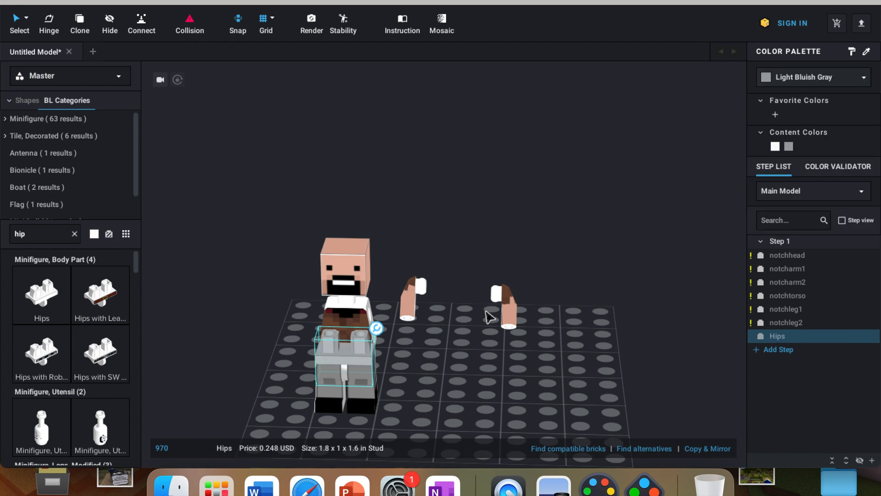
click(808, 79)
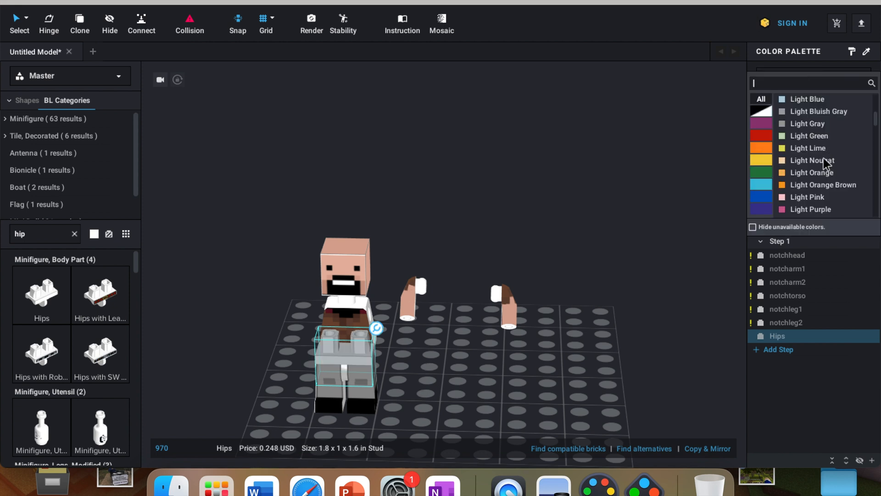
click(822, 125)
click(493, 380)
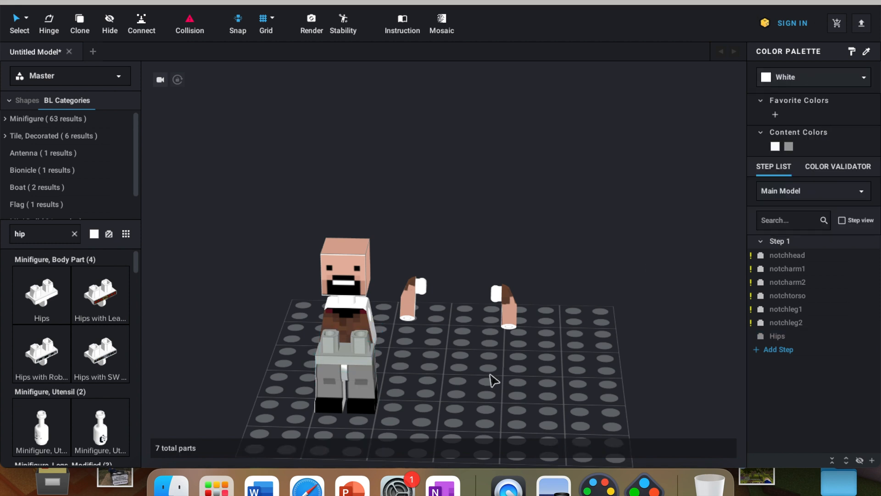
- Attach notchtorso to the top of the Hips part and recolor it Reddish Brown
mouse_move(371, 317)
mouse_down()
mouse_move(332, 332)
mouse_move(355, 321)
mouse_up()
click(818, 77)
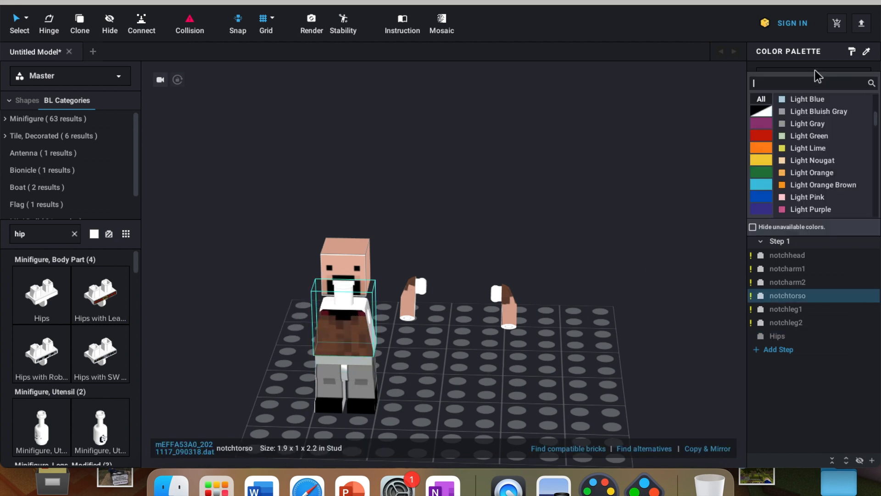
scroll(844, 137, down, 10)
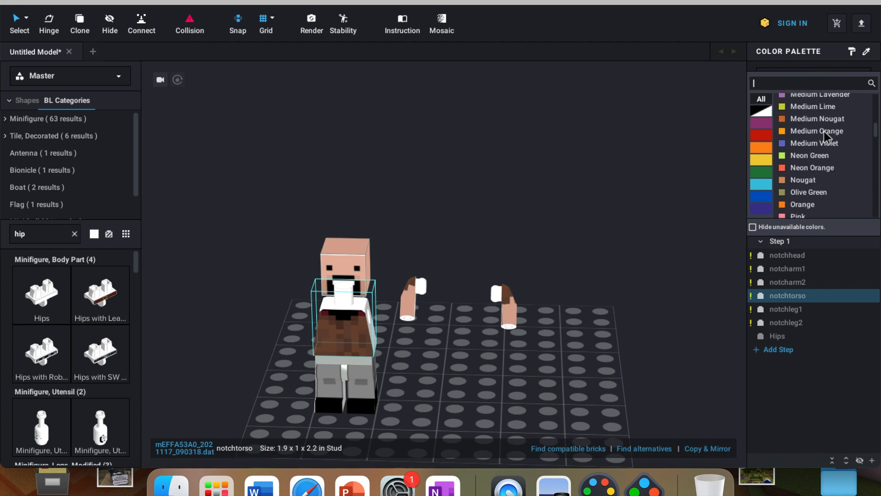
scroll(825, 135, down, 3)
scroll(824, 132, up, 2)
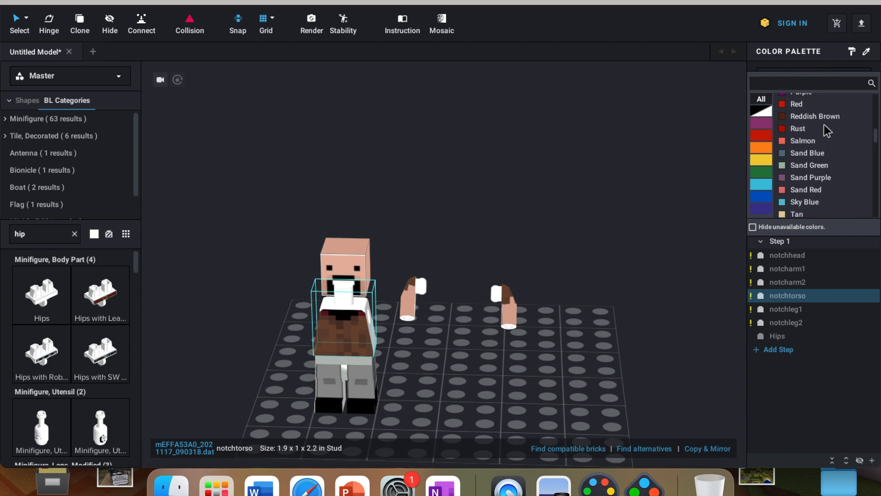
click(824, 126)
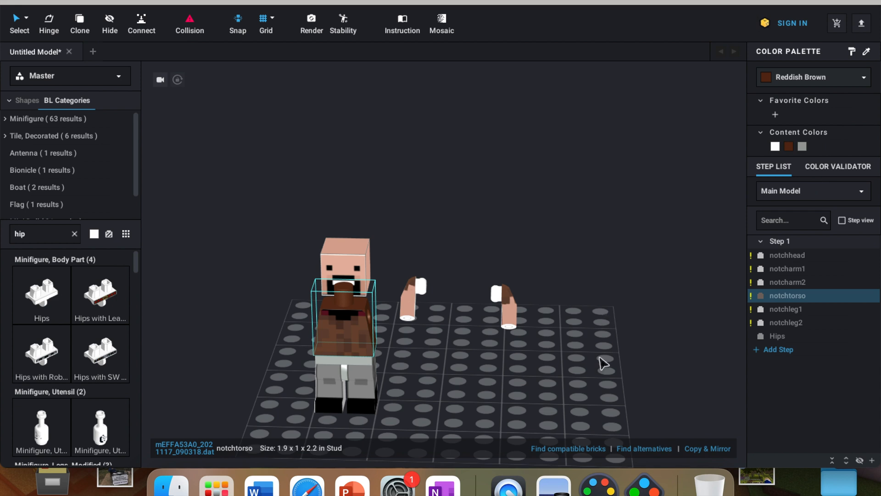
click(527, 402)
- Attach notcharm1 and notcharm2 to the shoulder sockets on either side of notchtorso
drag(517, 315, 384, 339)
drag(406, 303, 311, 324)
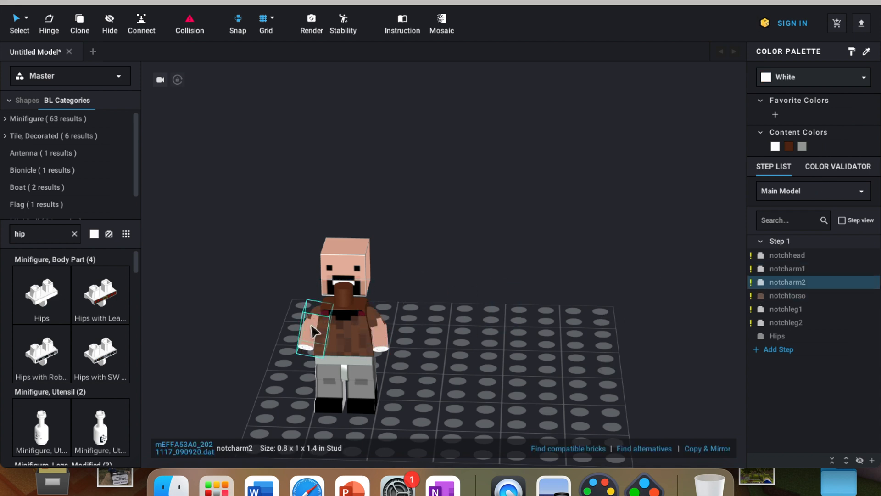
click(363, 328)
- Try Tan and Light Yellow on notcharm1, look through the color list for a closer skin tone, and clear the selection
click(384, 335)
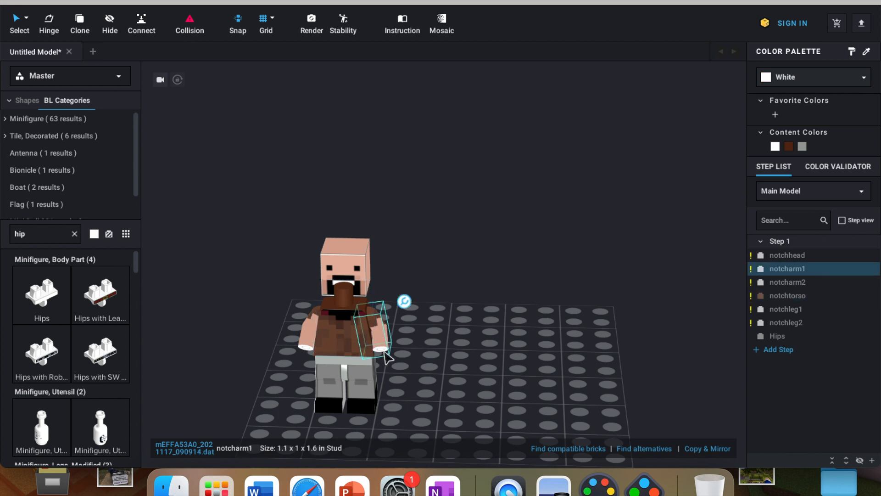
click(807, 78)
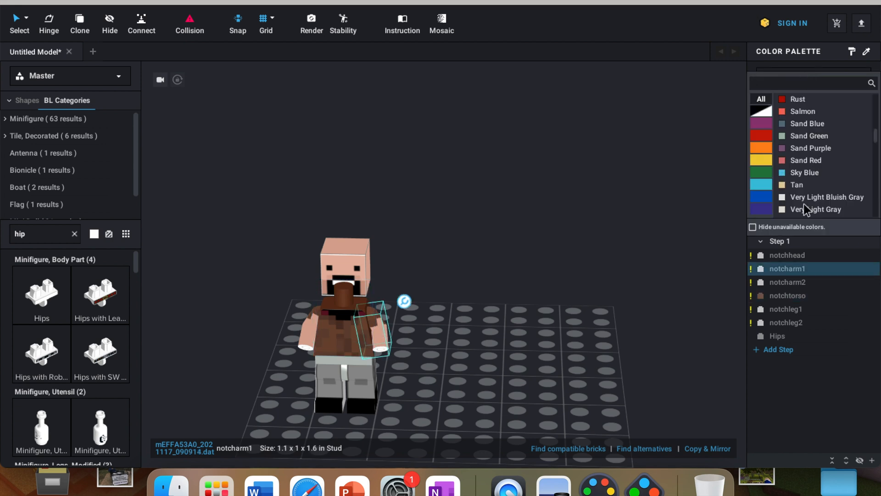
click(798, 186)
click(814, 75)
scroll(827, 134, down, 5)
scroll(828, 134, down, 5)
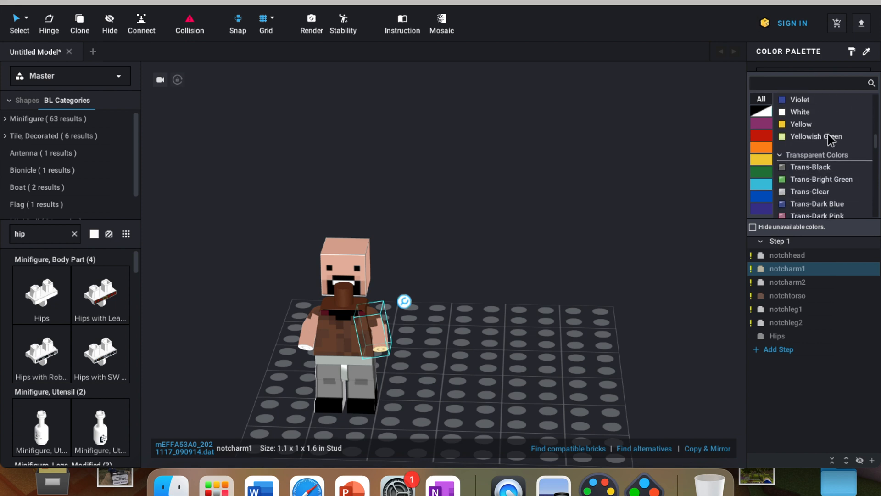
scroll(828, 134, up, 10)
scroll(827, 134, up, 5)
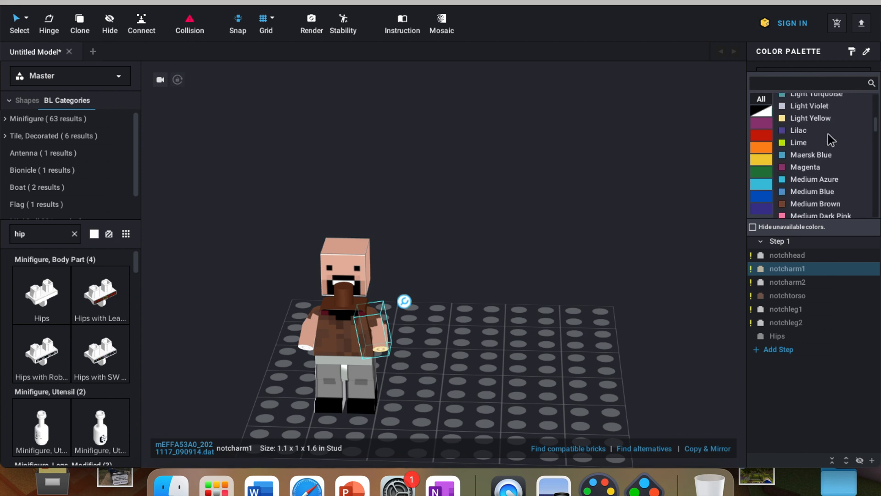
click(808, 116)
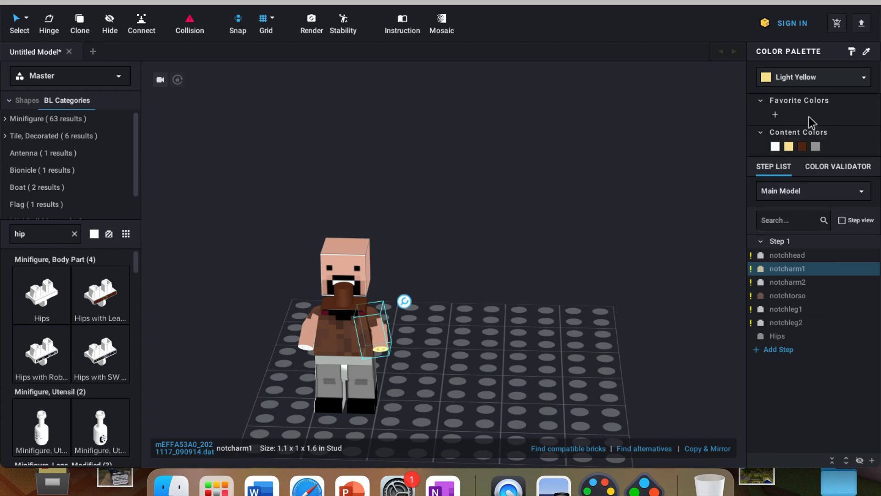
click(824, 78)
scroll(833, 170, up, 3)
scroll(834, 170, down, 10)
scroll(853, 190, up, 5)
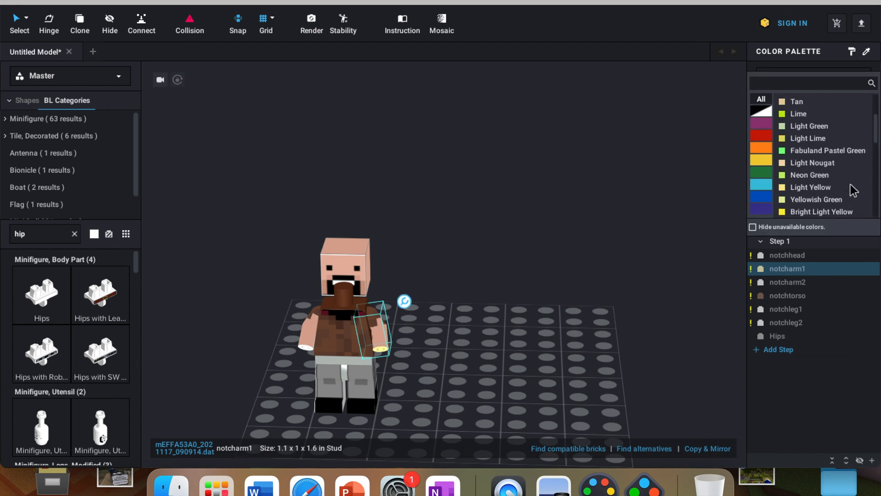
click(562, 317)
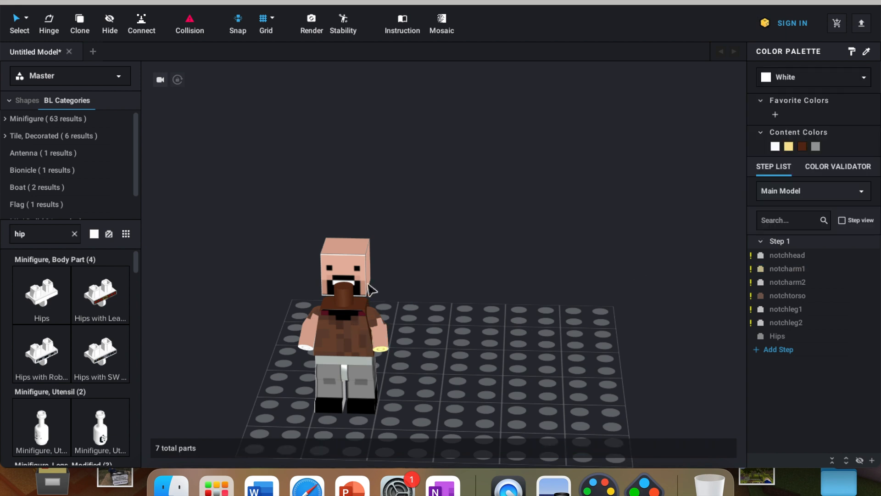
- Move notchhead down onto the neck of notchtorso and clear the selection
click(348, 286)
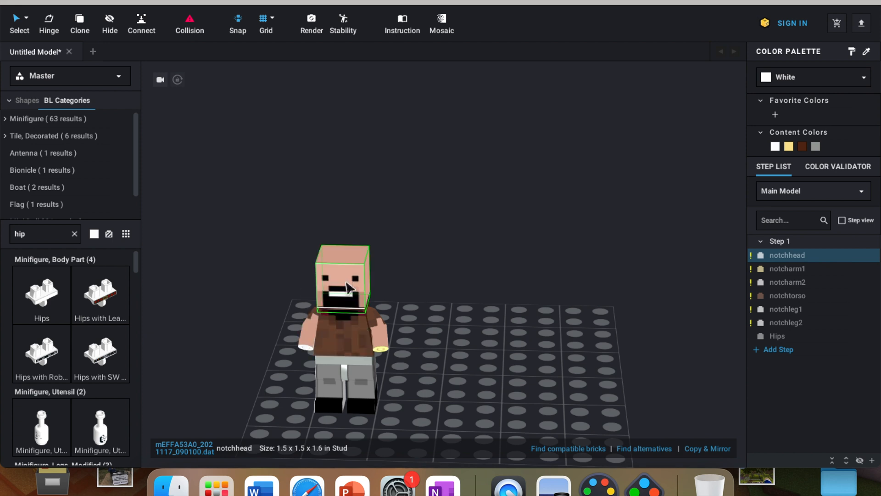
click(469, 300)
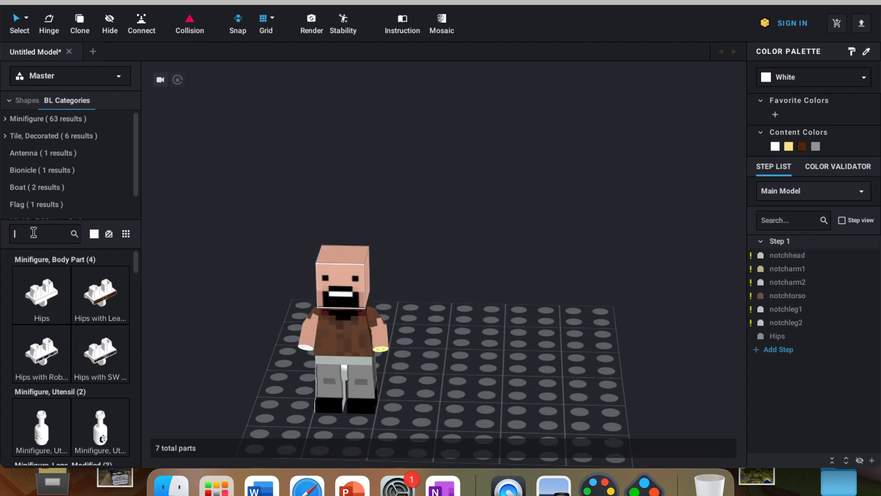
- Search the Master palette for "hand" and attach the plain Hand part to the end of each arm
text(Nands)
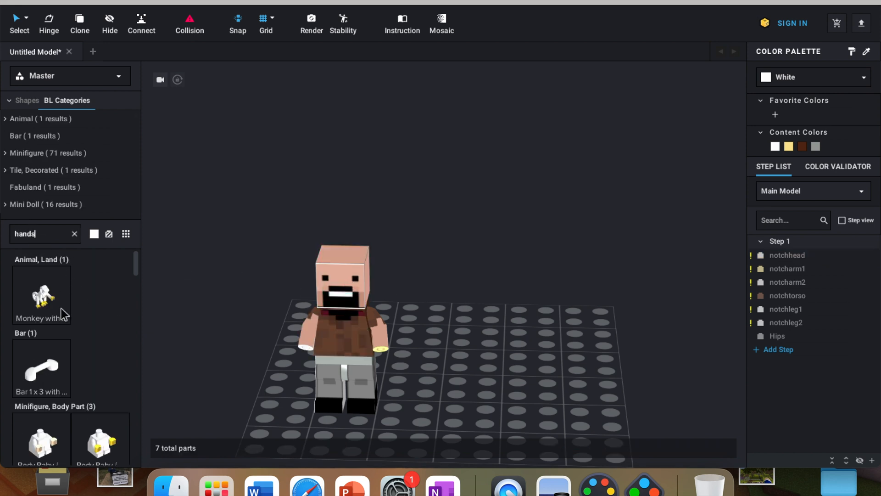
scroll(61, 307, down, 10)
scroll(60, 308, down, 10)
scroll(60, 308, down, 10)
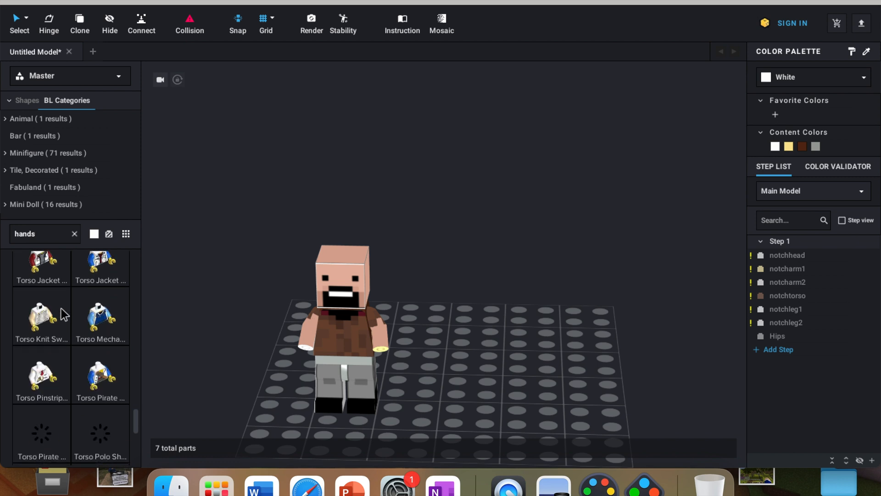
scroll(60, 307, down, 10)
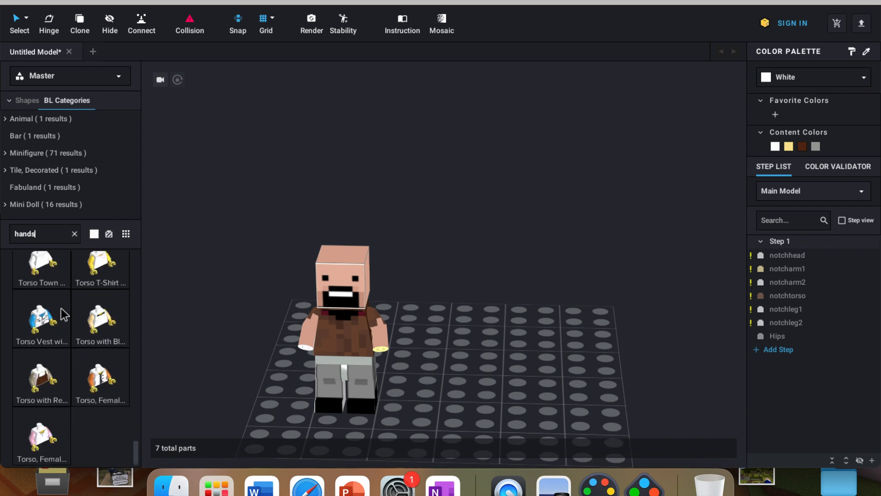
key(BackSpace)
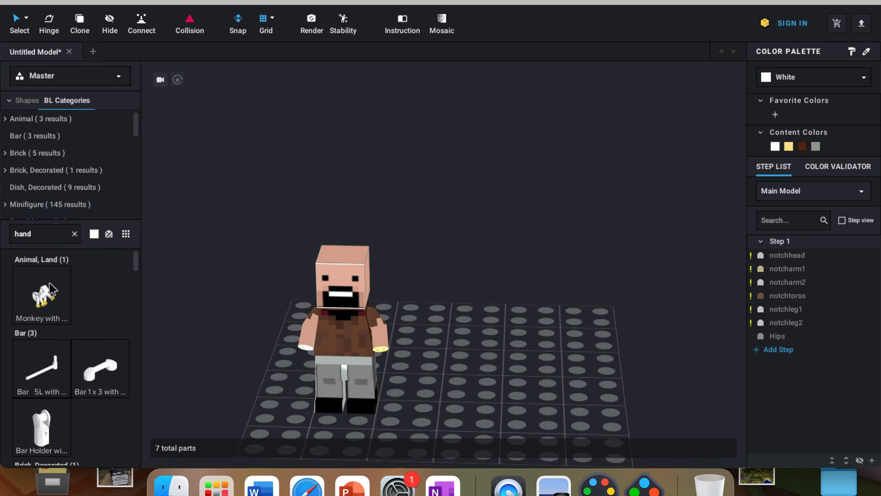
scroll(48, 282, down, 10)
drag(105, 311, 300, 357)
drag(107, 294, 381, 363)
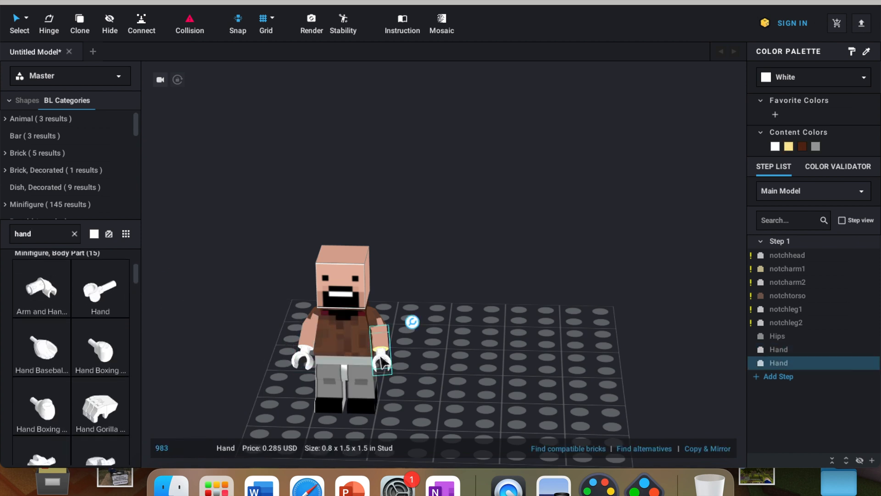
- Recolor the hands, arms and head Light Nougat and the legs gray, and clear the selection
click(803, 78)
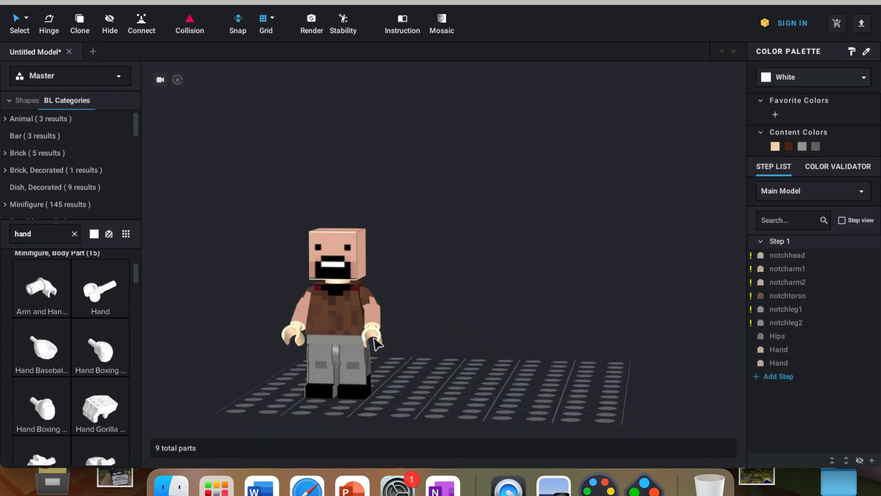
click(376, 342)
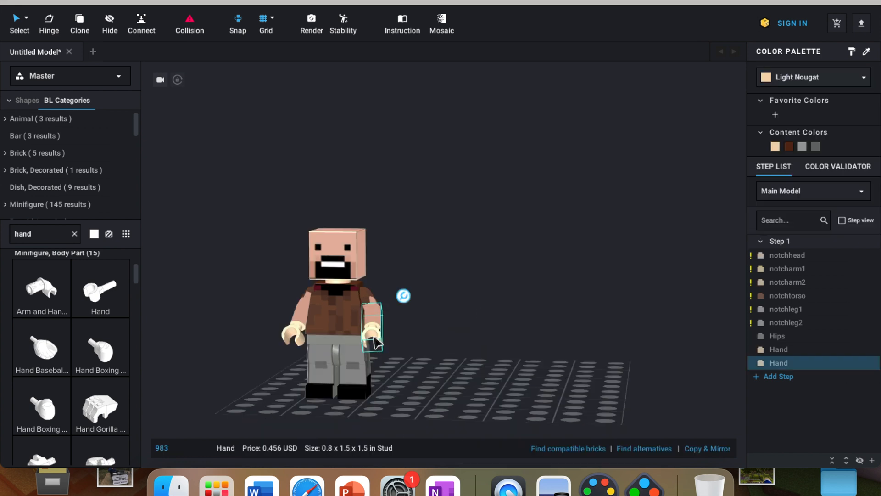
click(580, 325)
- Swing notcharm1 up at its shoulder joint with the Hinge tool and lower it back to hanging
right_drag(482, 348, 429, 280)
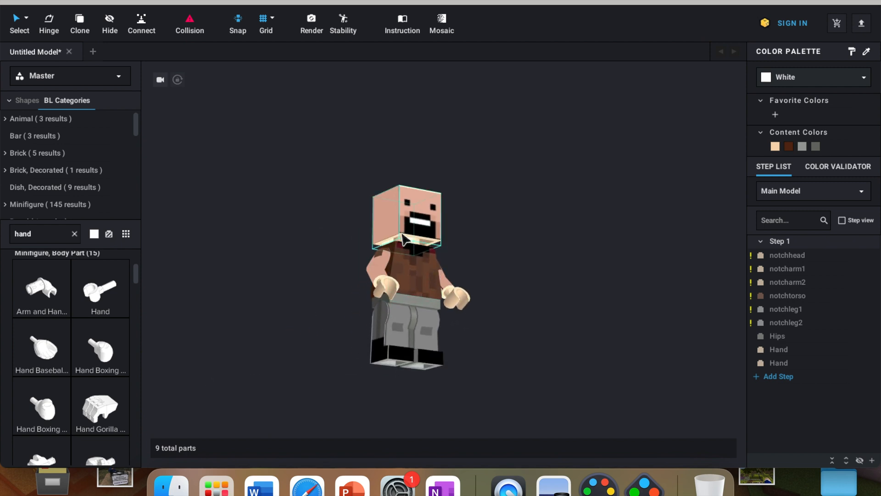
right_drag(559, 236, 546, 254)
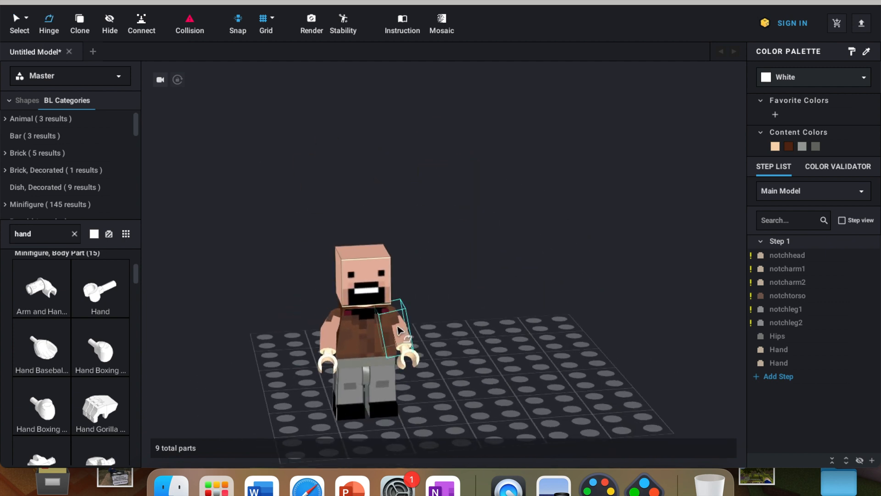
click(405, 349)
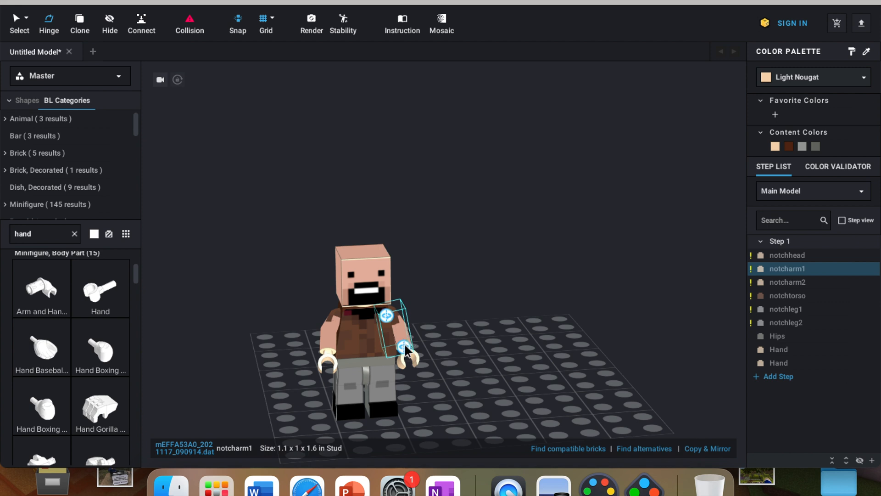
click(386, 314)
drag(394, 352, 396, 329)
mouse_move(398, 335)
mouse_down()
mouse_move(419, 343)
mouse_move(406, 369)
mouse_move(420, 408)
mouse_move(393, 339)
mouse_move(419, 383)
mouse_move(393, 349)
mouse_up()
click(489, 344)
mouse_move(486, 344)
right_down()
mouse_move(414, 328)
mouse_move(456, 360)
mouse_move(491, 356)
mouse_move(476, 331)
right_up()
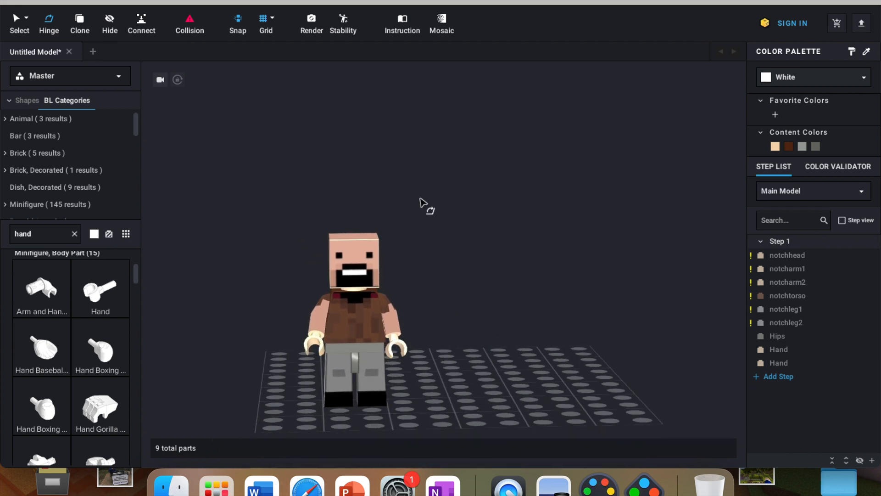
- Open the render settings and frame the whole minifigure in the middle of the preview image
click(307, 21)
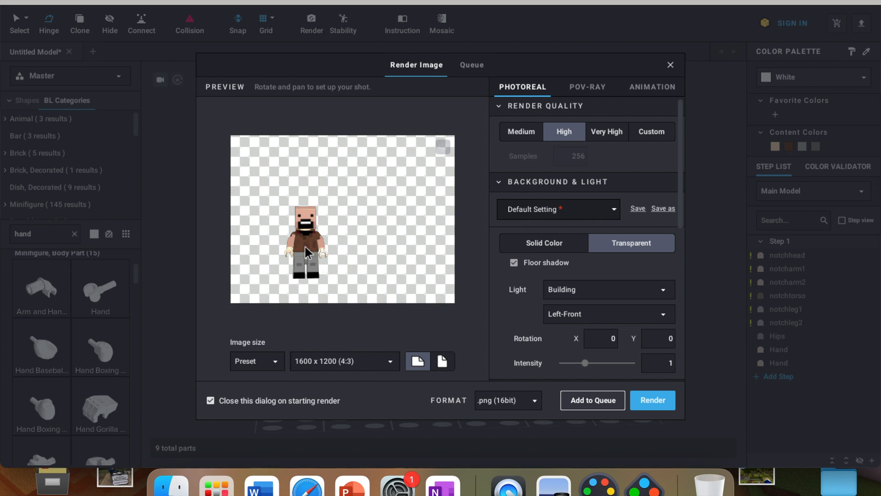
scroll(305, 247, up, 5)
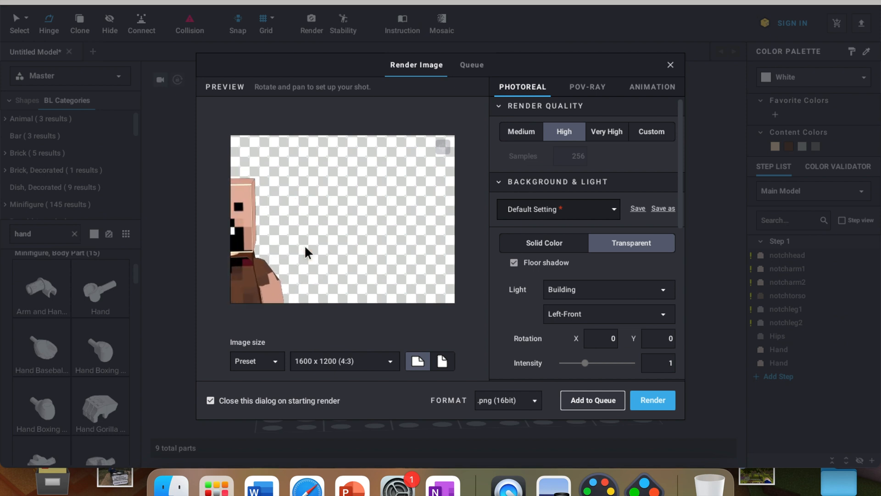
scroll(305, 246, down, 4)
middle_drag(288, 249, 373, 189)
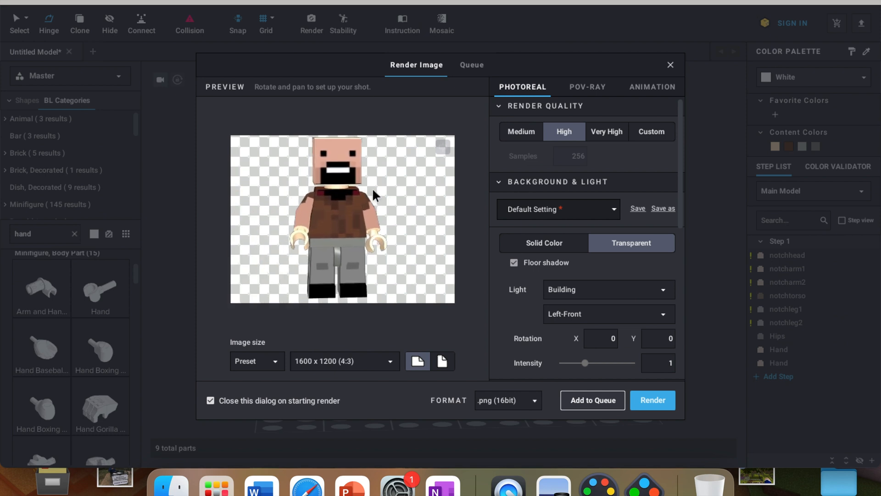
scroll(371, 187, down, 2)
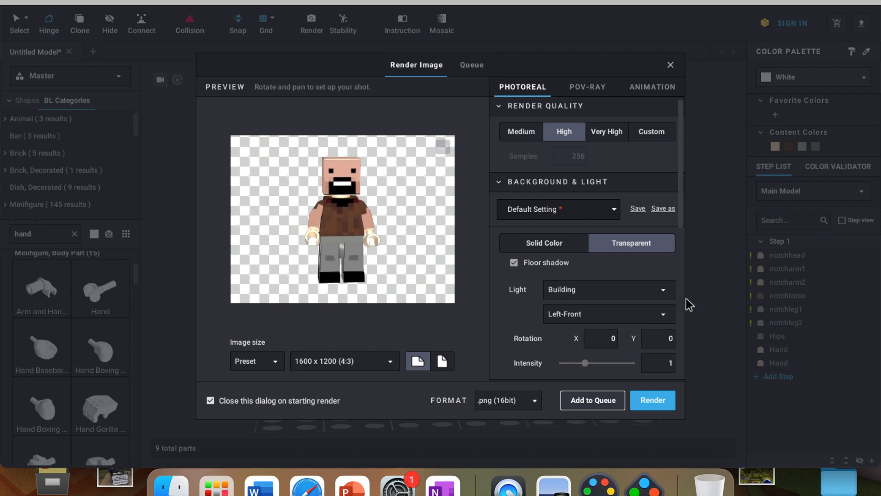
- Set the render camera's rotation to X 0 and Y 0
scroll(571, 229, down, 10)
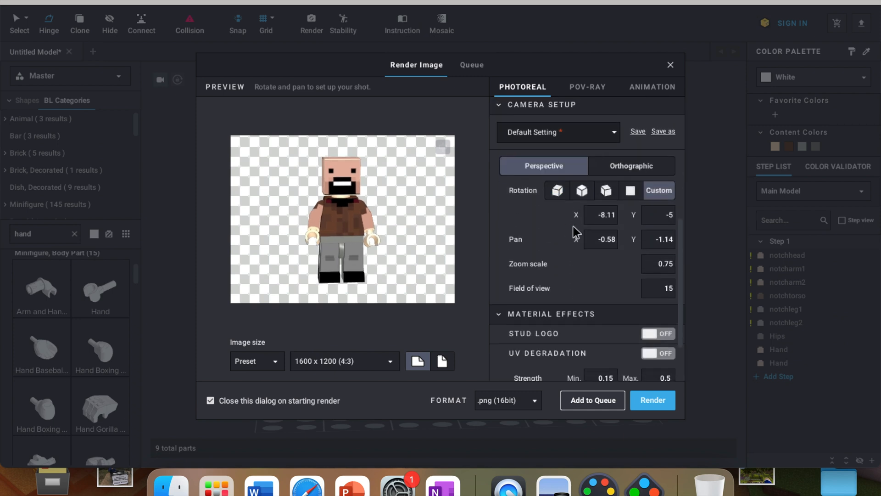
double_click(594, 208)
text(0)
key(Return)
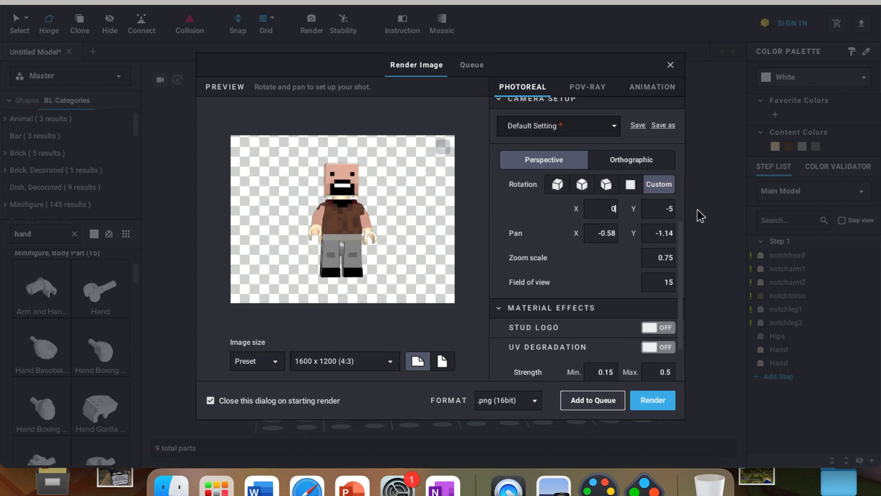
double_click(659, 202)
text(0)
key(Return)
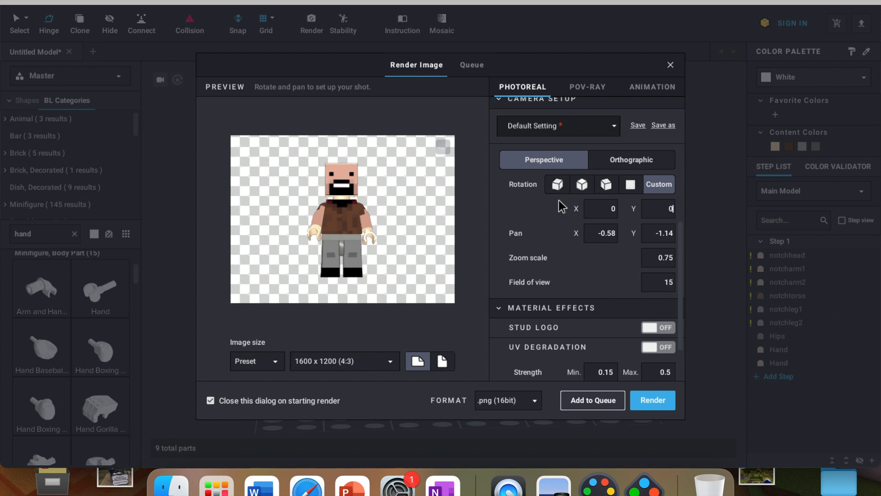
- Pick the front-view rotation preset for the render camera and choose .png (16bit) as the image format
scroll(624, 257, down, 3)
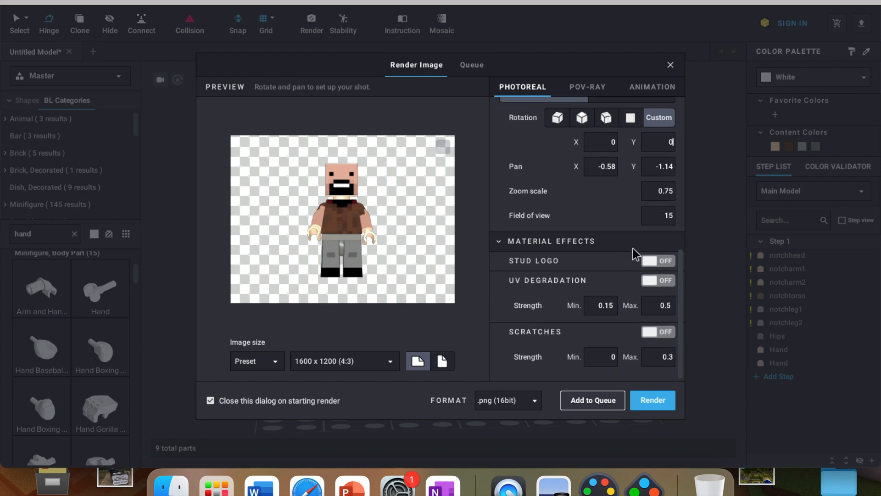
click(627, 119)
click(487, 402)
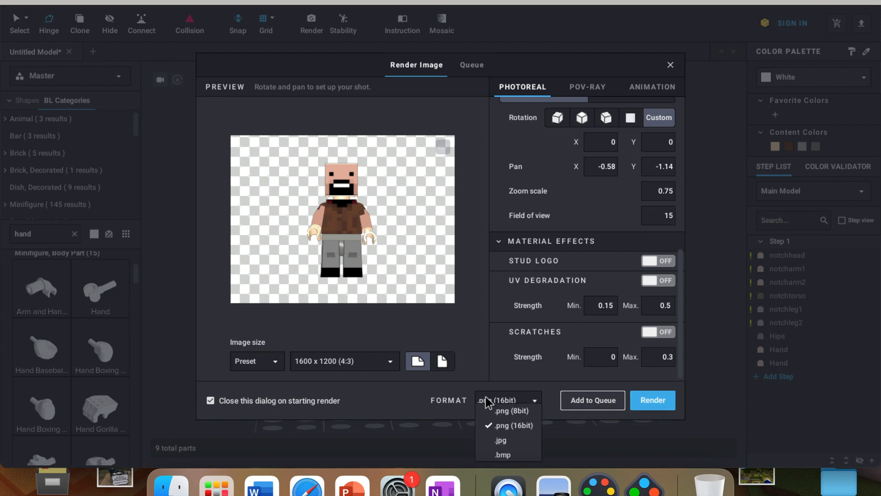
click(498, 420)
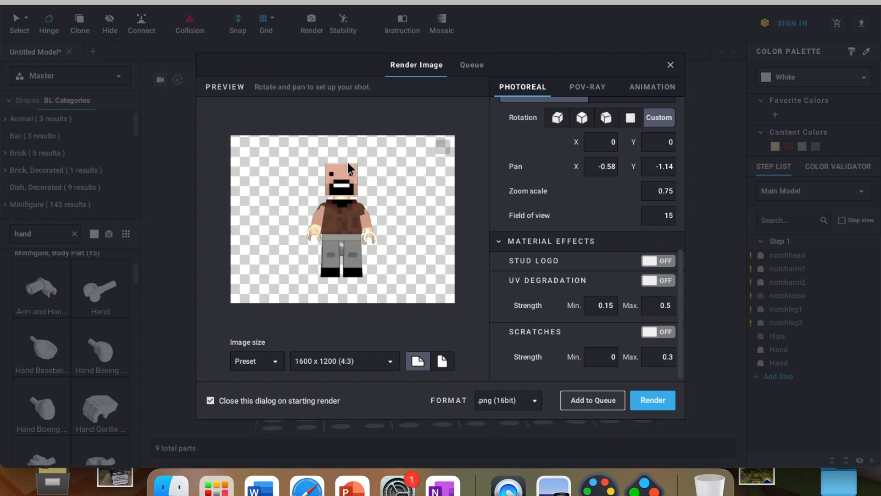
- Render the minifigure image and save it to the Desktop as a PNG named notchminifgfinal
click(655, 400)
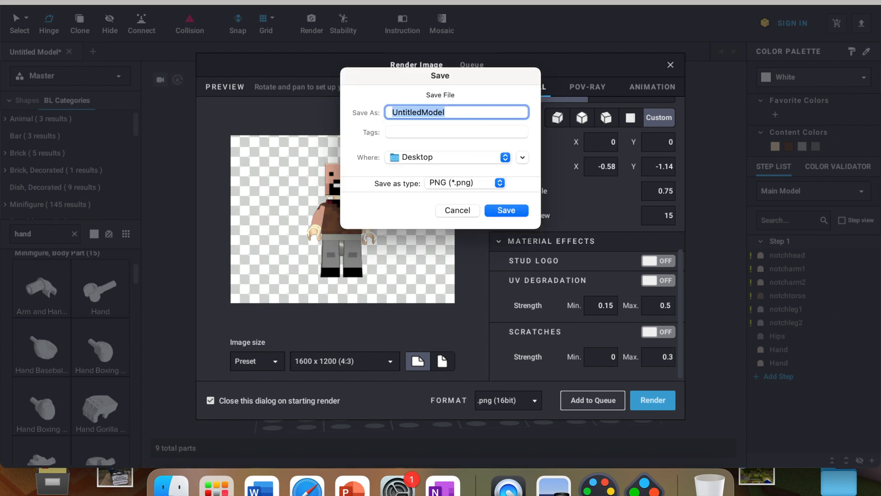
text(notchminifgfinal)
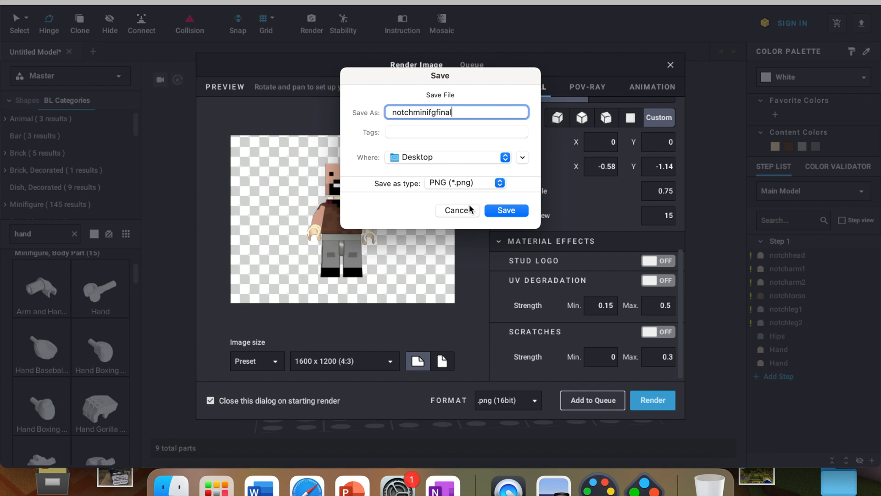
click(496, 210)
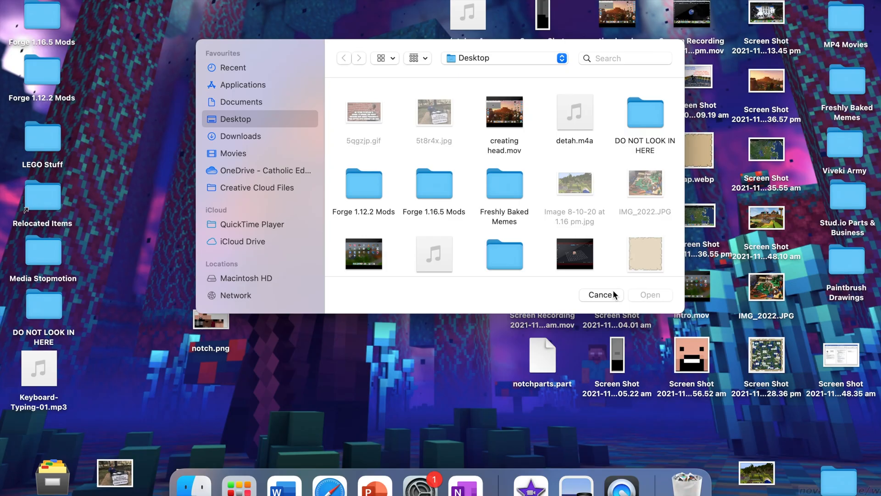
- Dismiss the file-open dialog, open notchminifgfinal.png from the desktop and move its window toward the middle of the screen
click(610, 294)
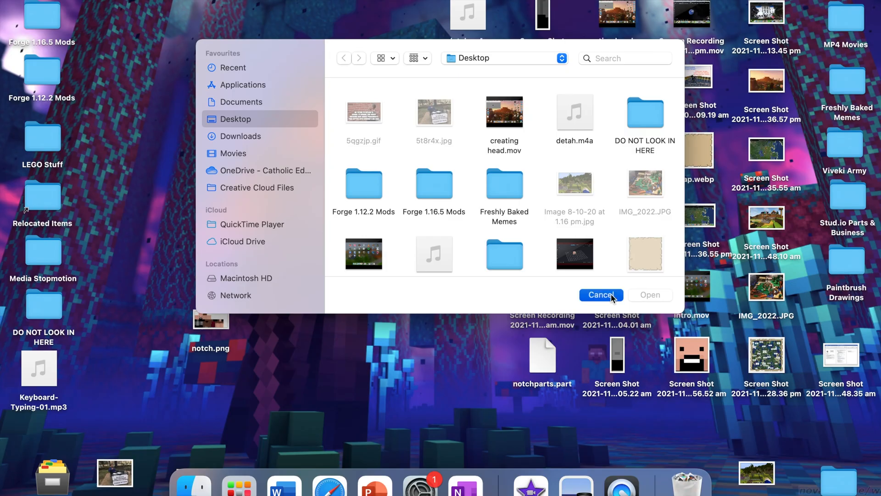
click(468, 87)
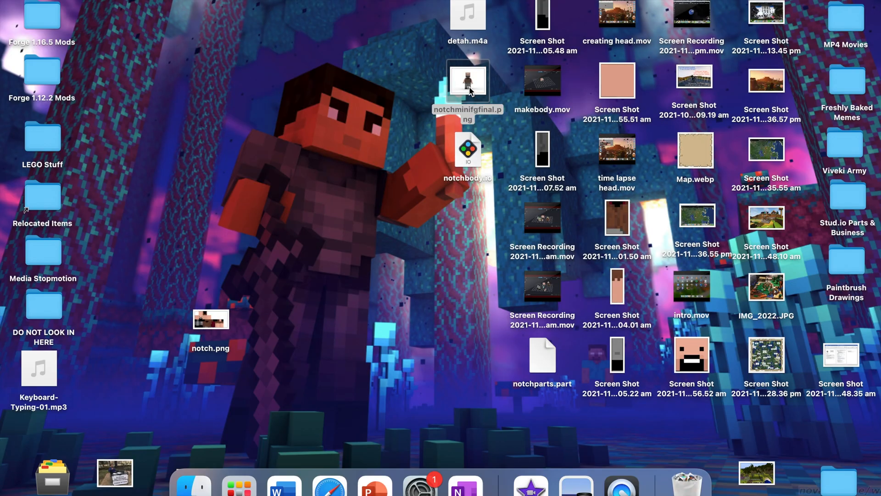
double_click(469, 88)
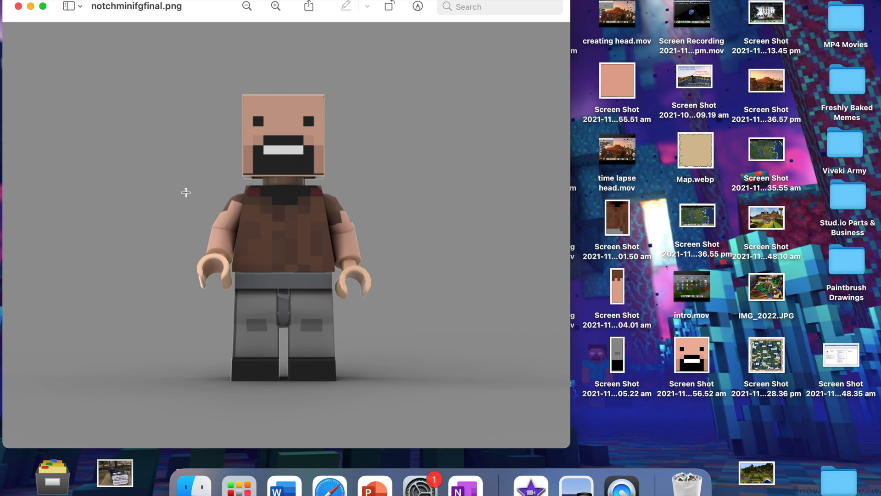
drag(224, 20, 374, 18)
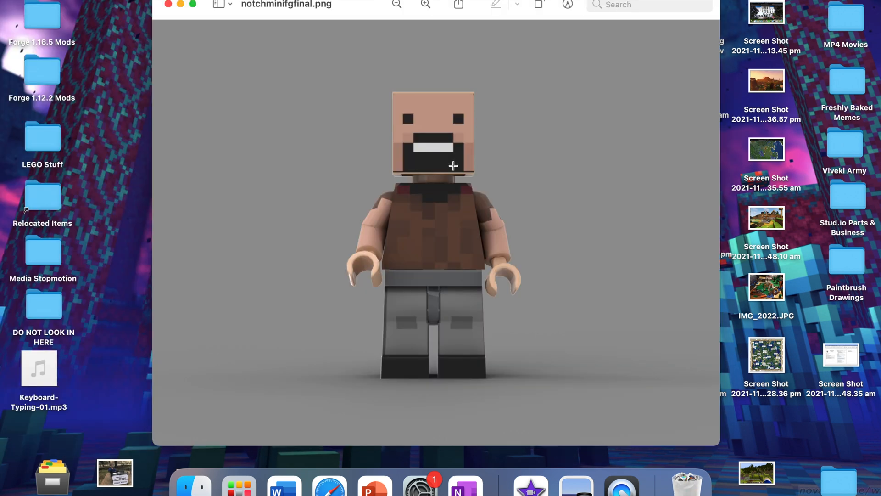